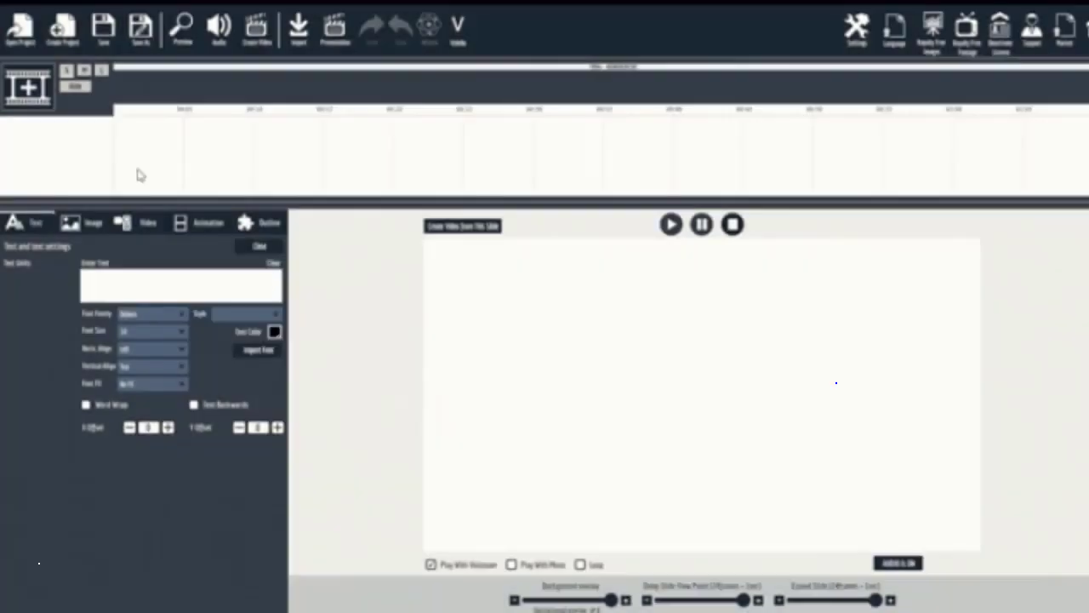
Create a blank new scene and add slide01 from the 2d Animation slide pack
{"action": "left_click", "coordinate": [38, 94]}
{"action": "left_click", "coordinate": [454, 320]}
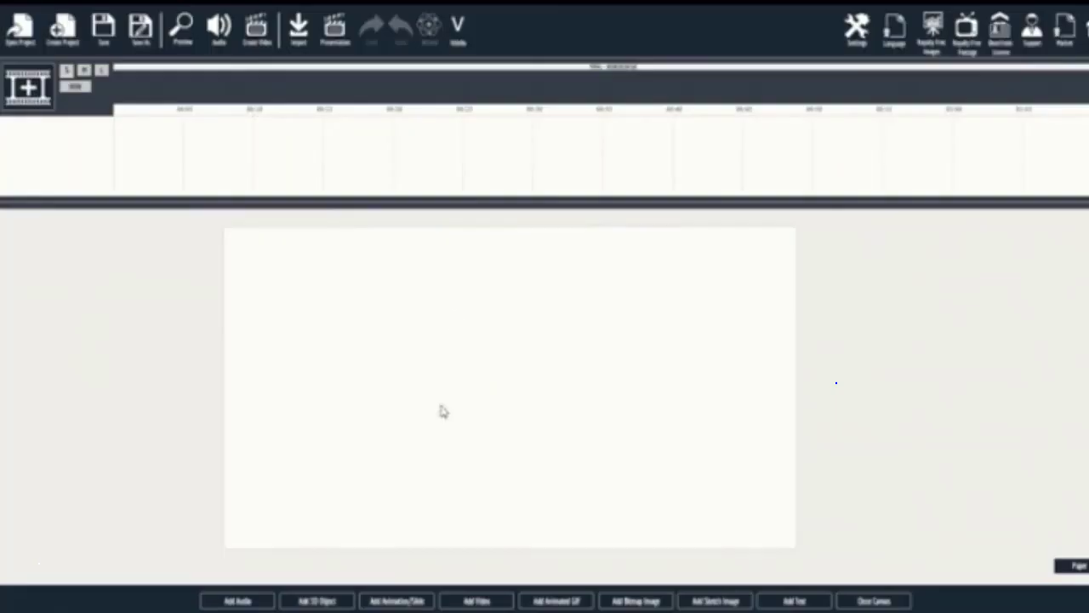
{"action": "left_click", "coordinate": [394, 601]}
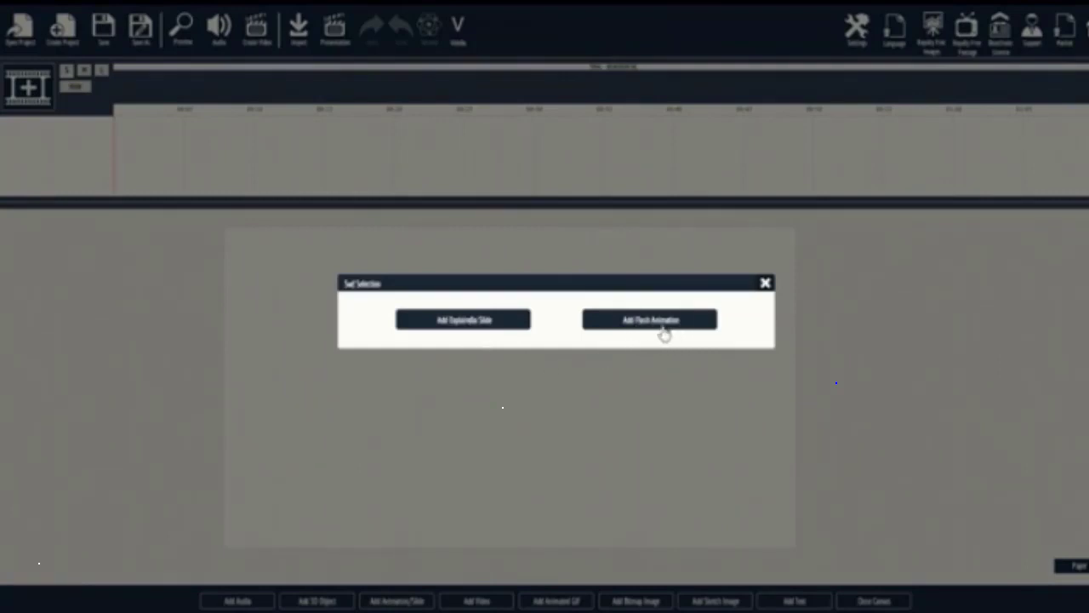
{"action": "left_click", "coordinate": [464, 321]}
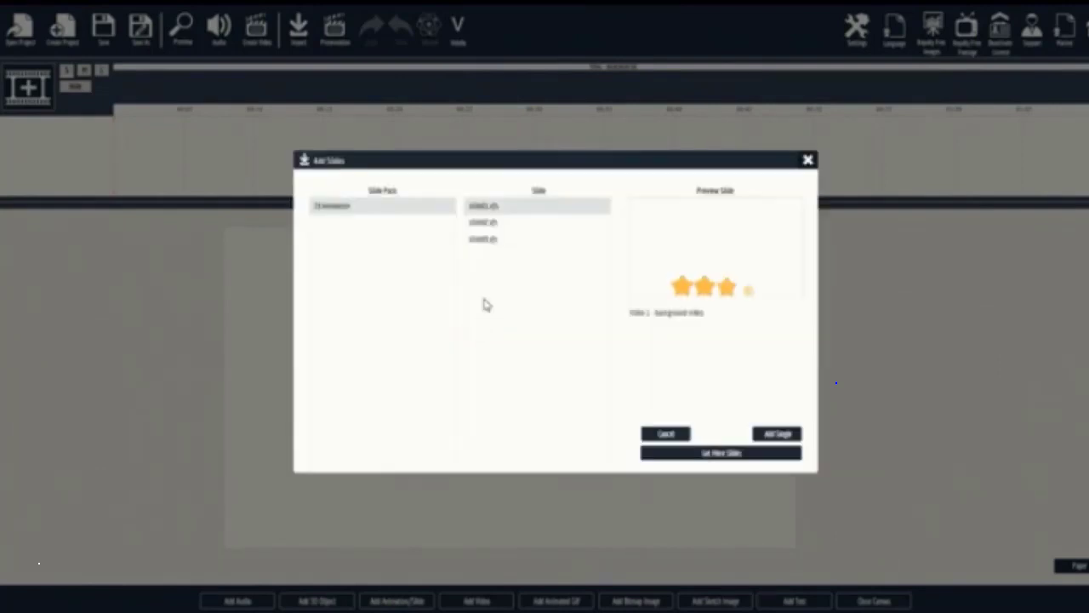
{"action": "left_click", "coordinate": [766, 436]}
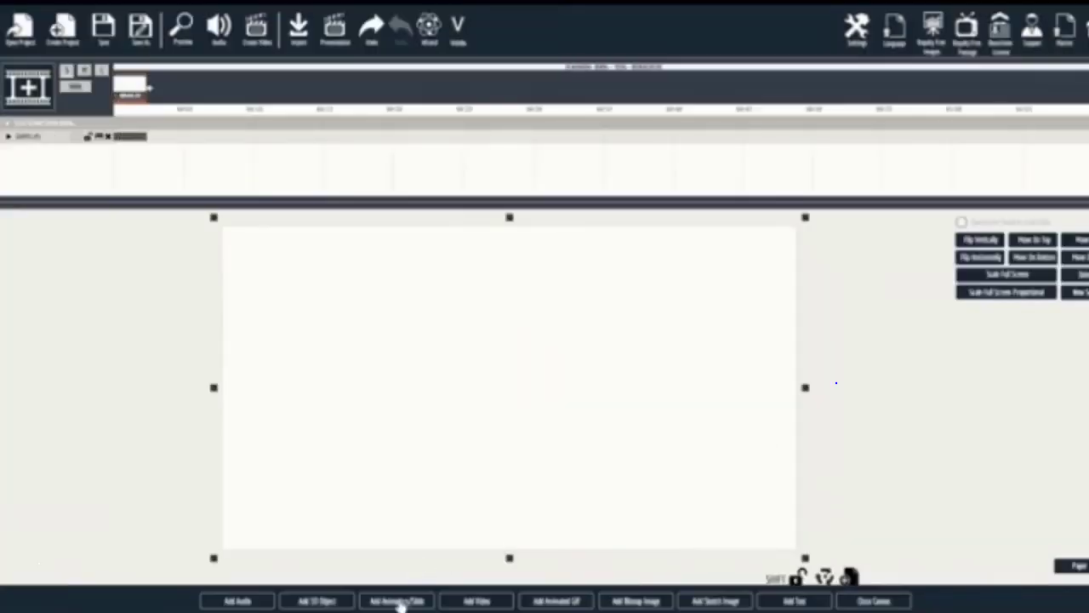
{"action": "left_click", "coordinate": [398, 601]}
Add slide02 from the 2d Animation pack as a second layer
{"action": "left_click", "coordinate": [462, 322]}
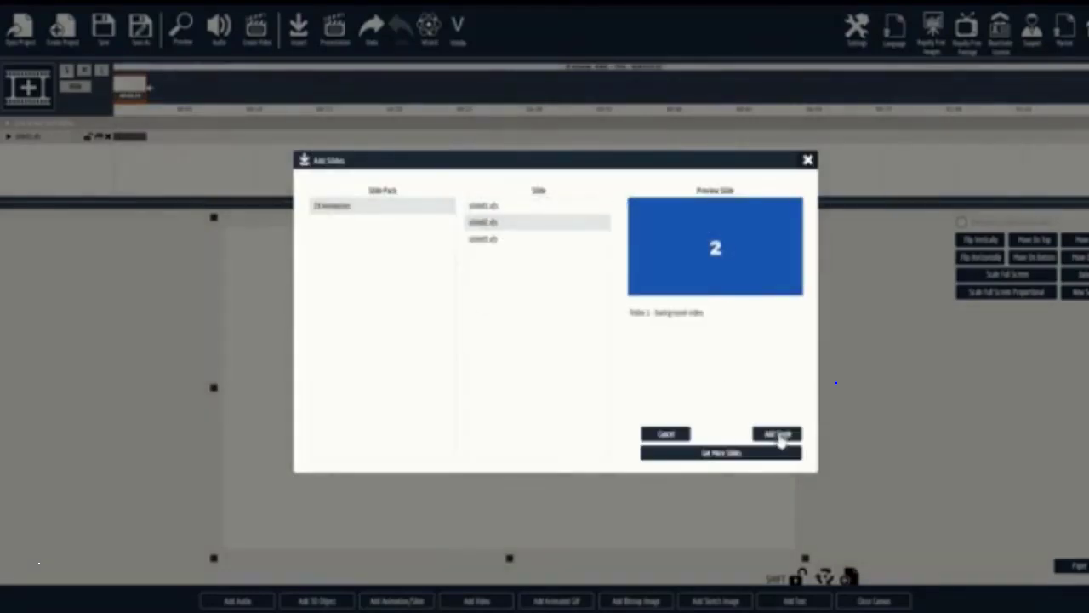
{"action": "left_click", "coordinate": [777, 435]}
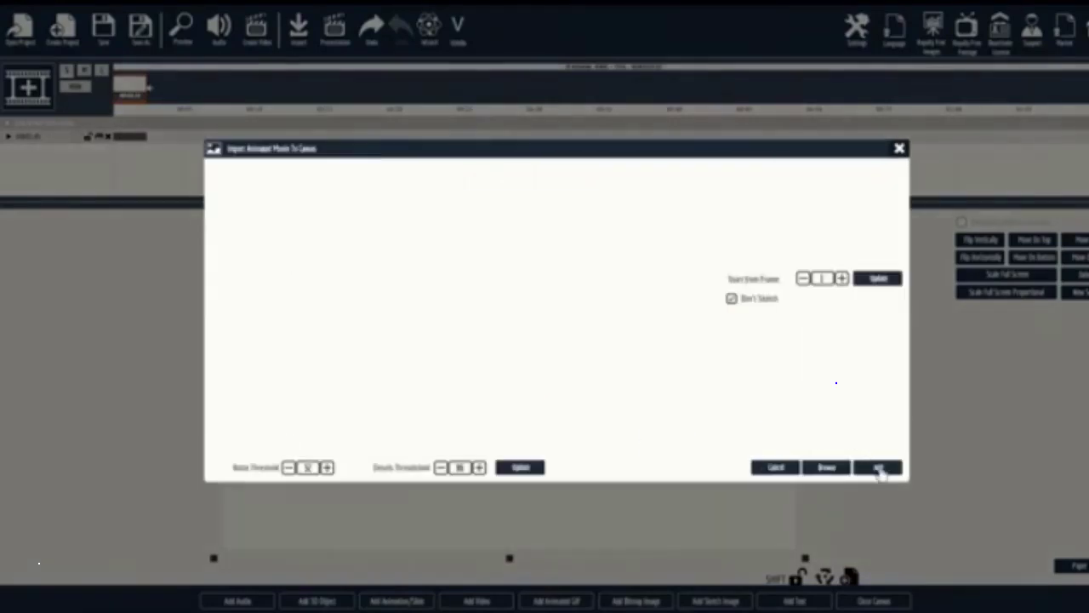
{"action": "left_click", "coordinate": [880, 470]}
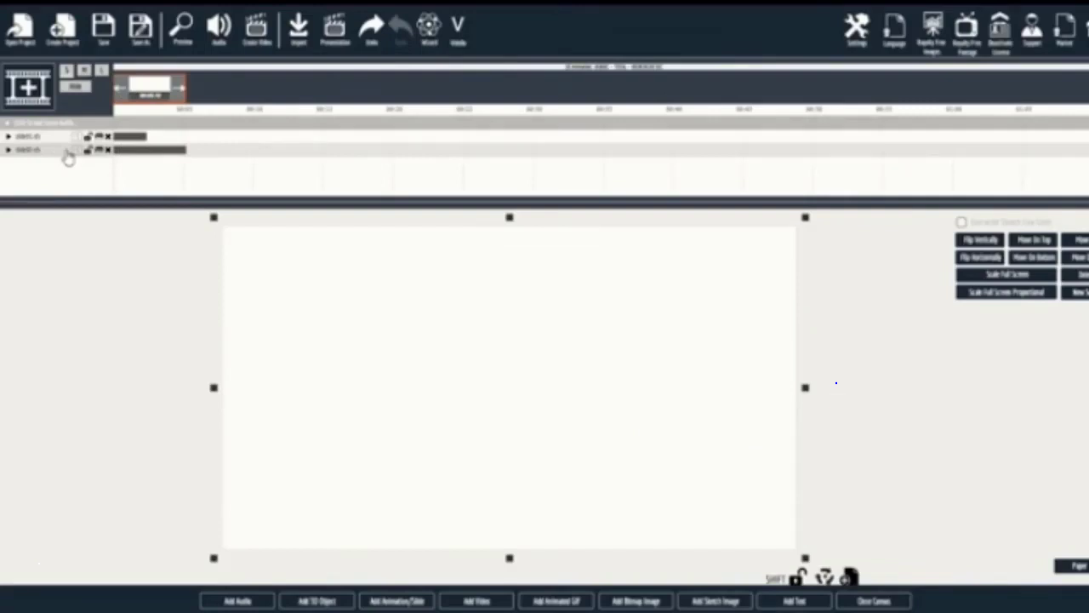
Put slide02's track on top, delay its clip, and load the test 01 stop 3D model
{"action": "left_click_drag", "start_coordinate": [68, 155], "coordinate": [60, 139]}
{"action": "left_click_drag", "start_coordinate": [143, 139], "coordinate": [210, 149]}
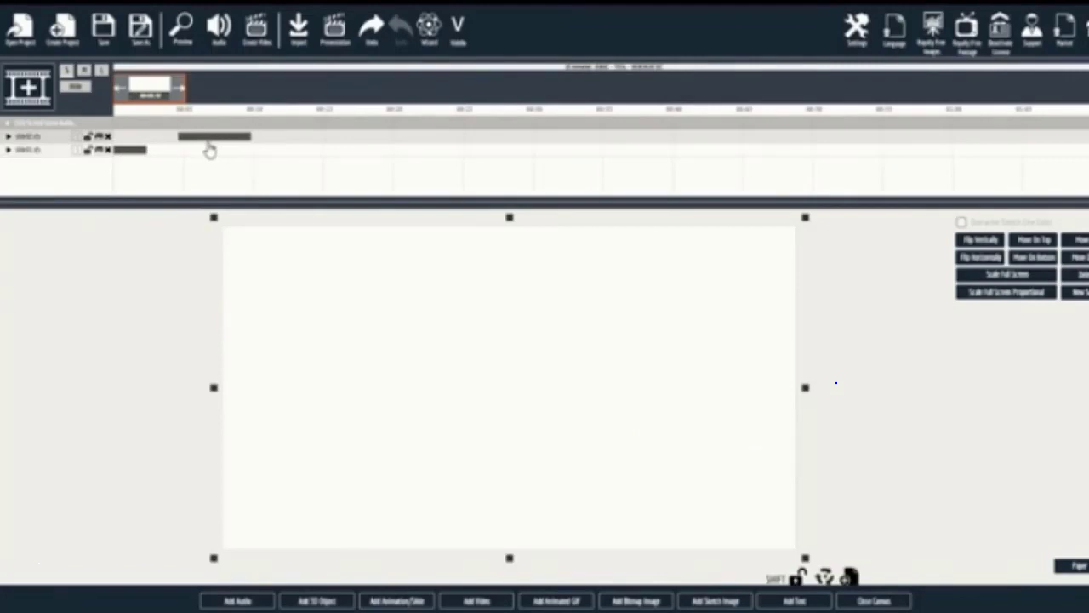
{"action": "left_click", "coordinate": [323, 599]}
{"action": "left_click", "coordinate": [260, 177]}
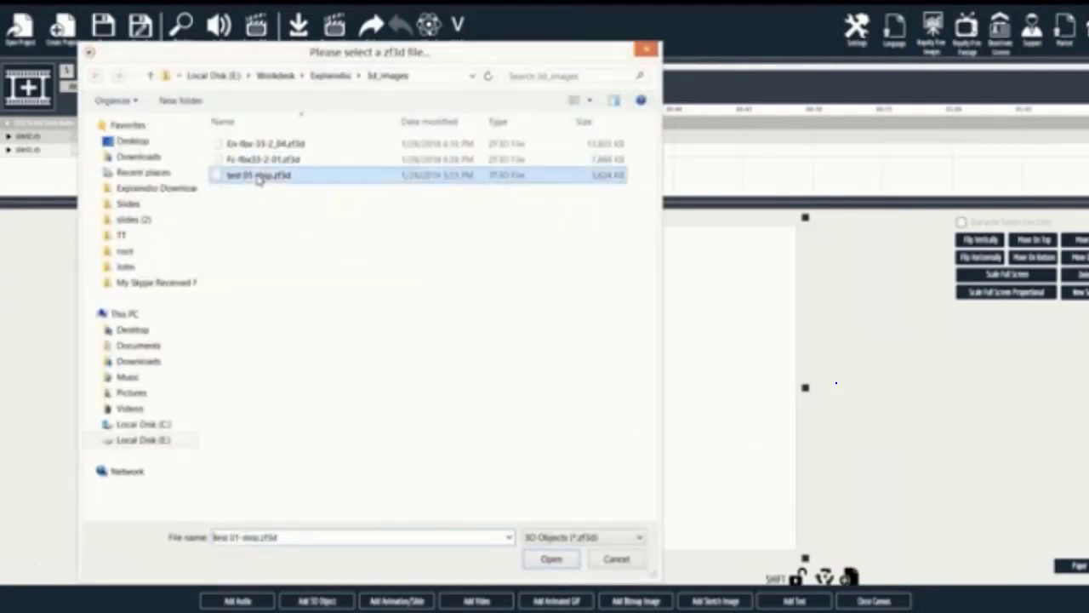
{"action": "double_click", "coordinate": [260, 177]}
Move the 3D object's track to the top of the timeline and preview the scene
{"action": "left_click", "coordinate": [990, 281]}
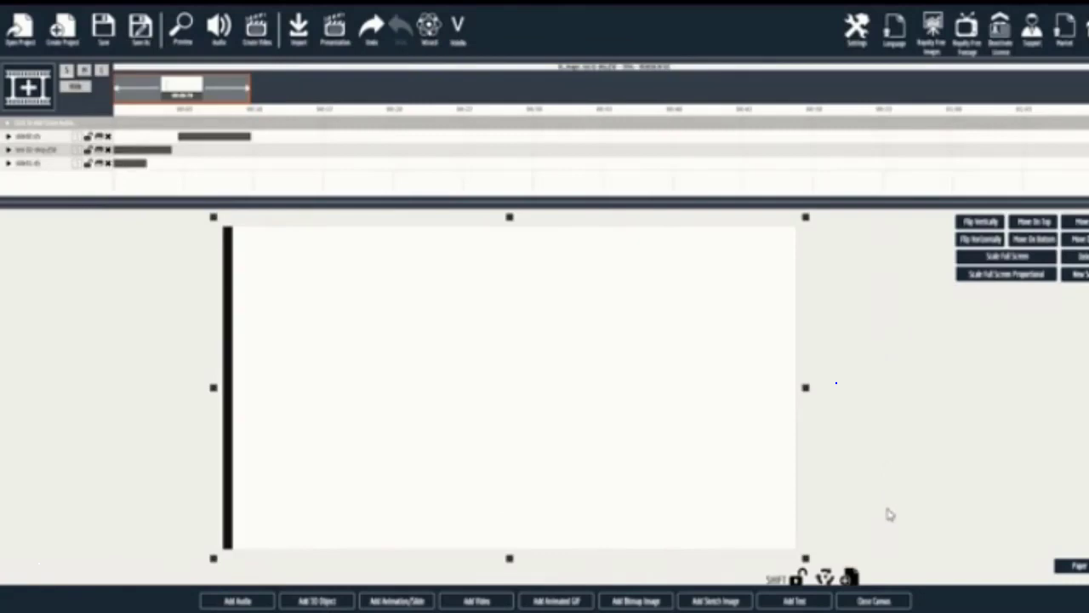
{"action": "left_click", "coordinate": [874, 601]}
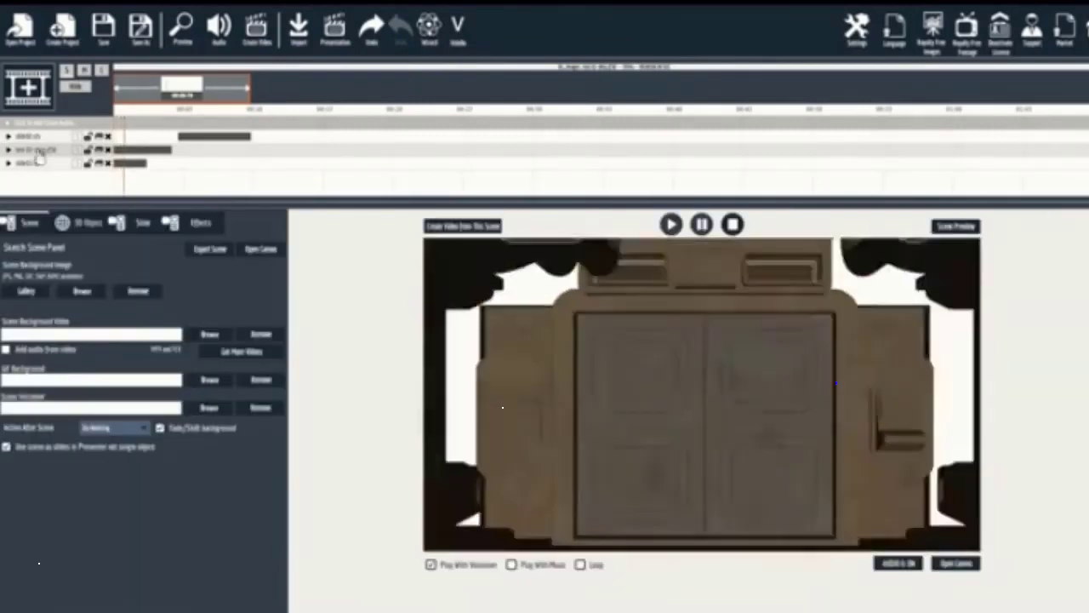
{"action": "left_click_drag", "start_coordinate": [142, 149], "coordinate": [169, 149]}
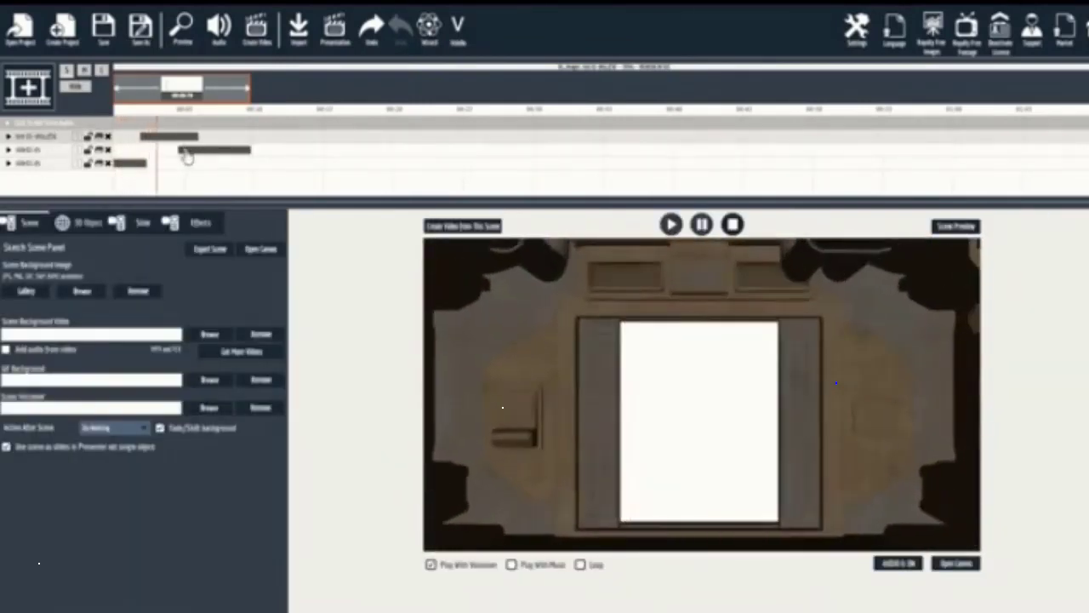
{"action": "left_click", "coordinate": [188, 48]}
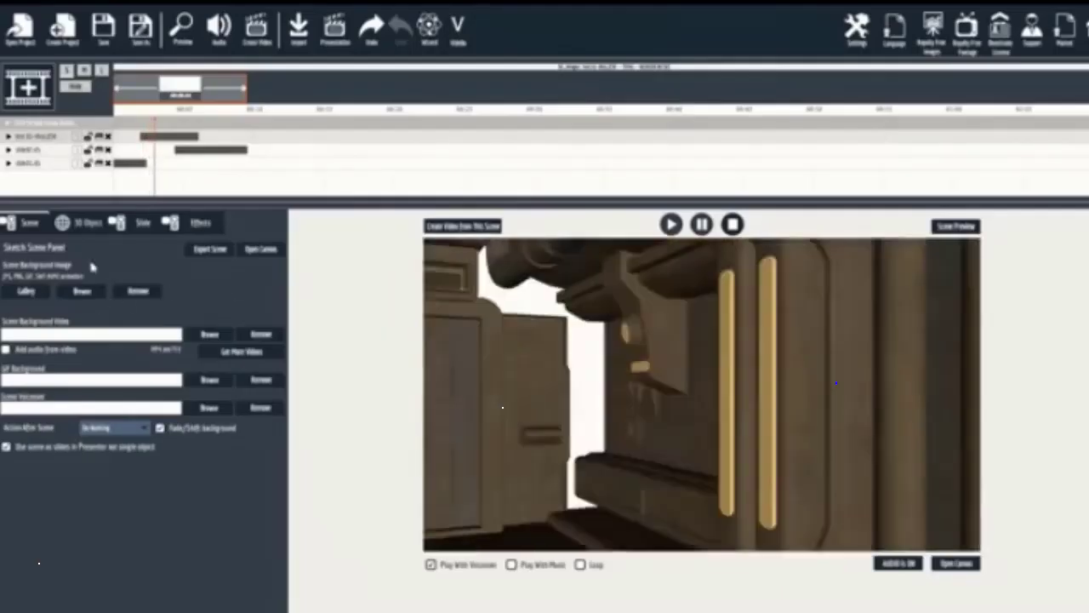
Apply grid-1986179_1920.jpg from STOCK IMAGES as the 3D object's Texture 3, then preview
{"action": "left_click", "coordinate": [83, 222]}
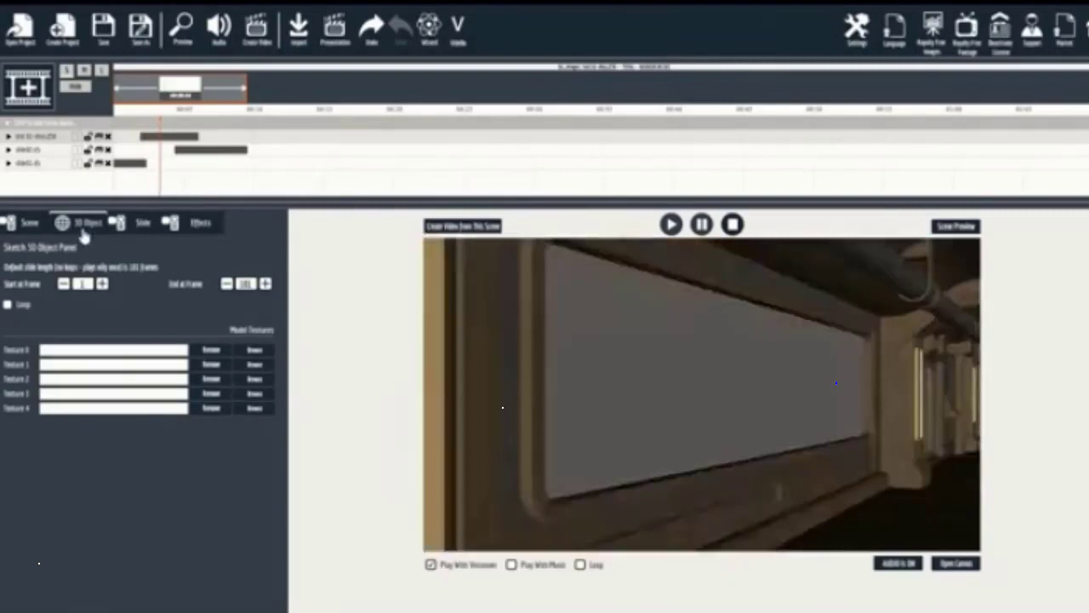
{"action": "left_click", "coordinate": [254, 400]}
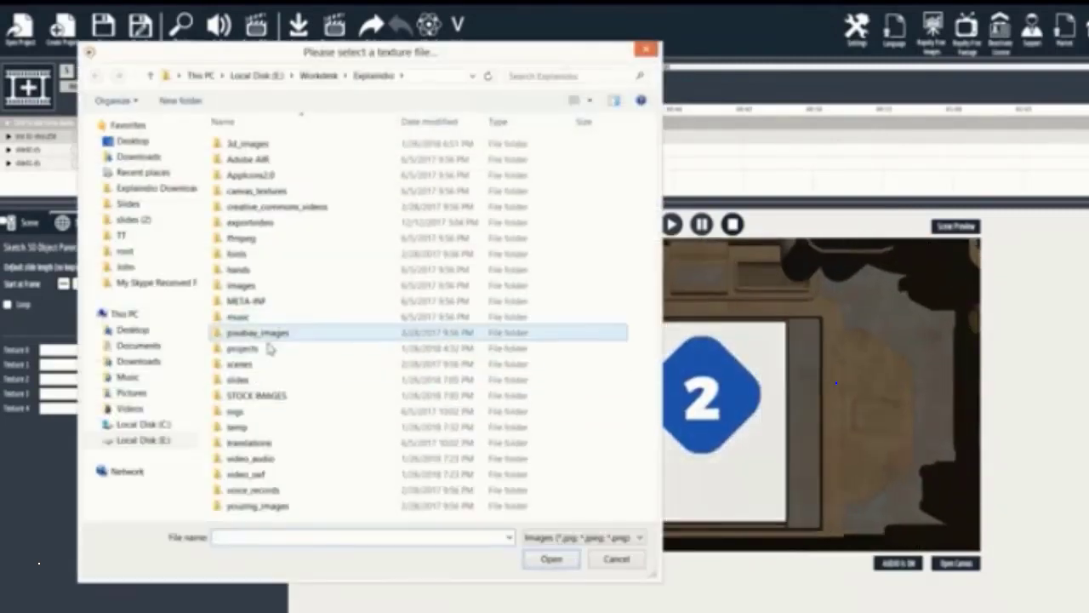
{"action": "double_click", "coordinate": [268, 390]}
{"action": "double_click", "coordinate": [335, 164]}
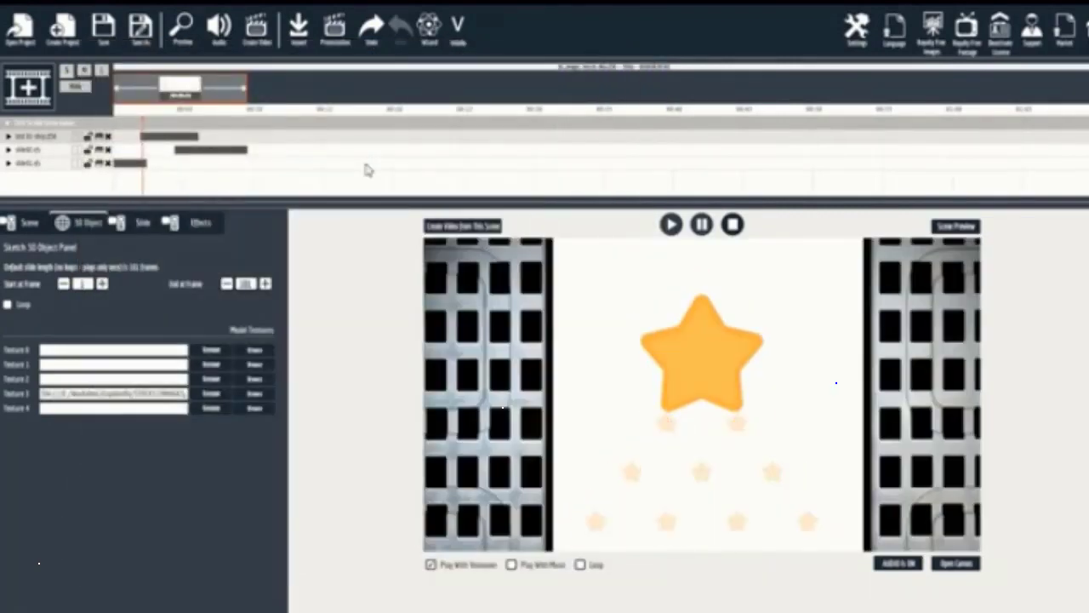
{"action": "left_click", "coordinate": [180, 28]}
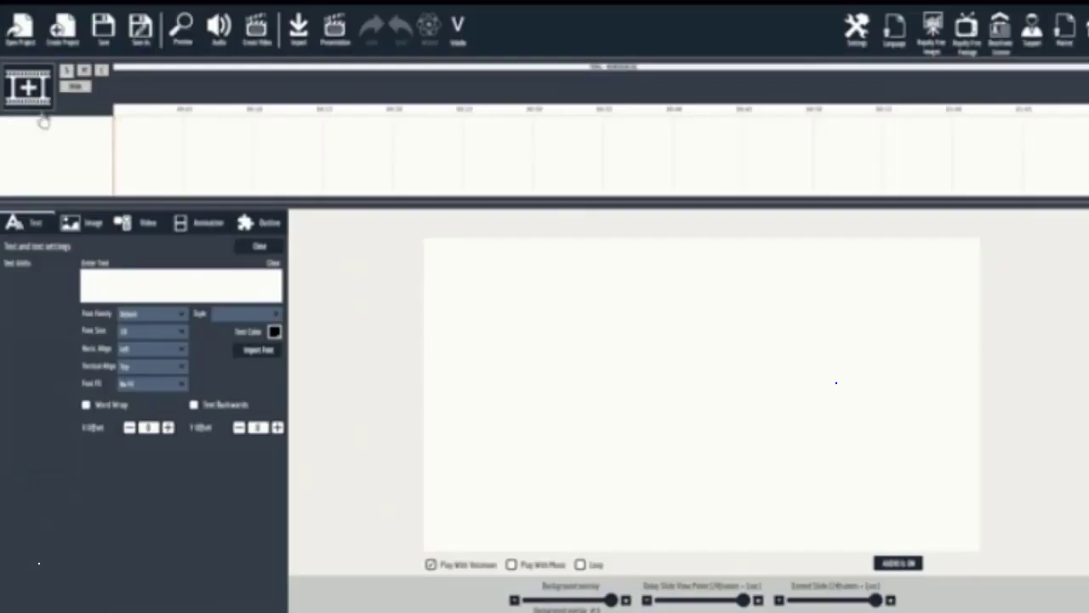
Create a new scene and place the Personal Library thinking-woman sketch slightly right of centre
{"action": "left_click", "coordinate": [28, 86]}
{"action": "left_click", "coordinate": [449, 316]}
{"action": "left_click", "coordinate": [716, 601]}
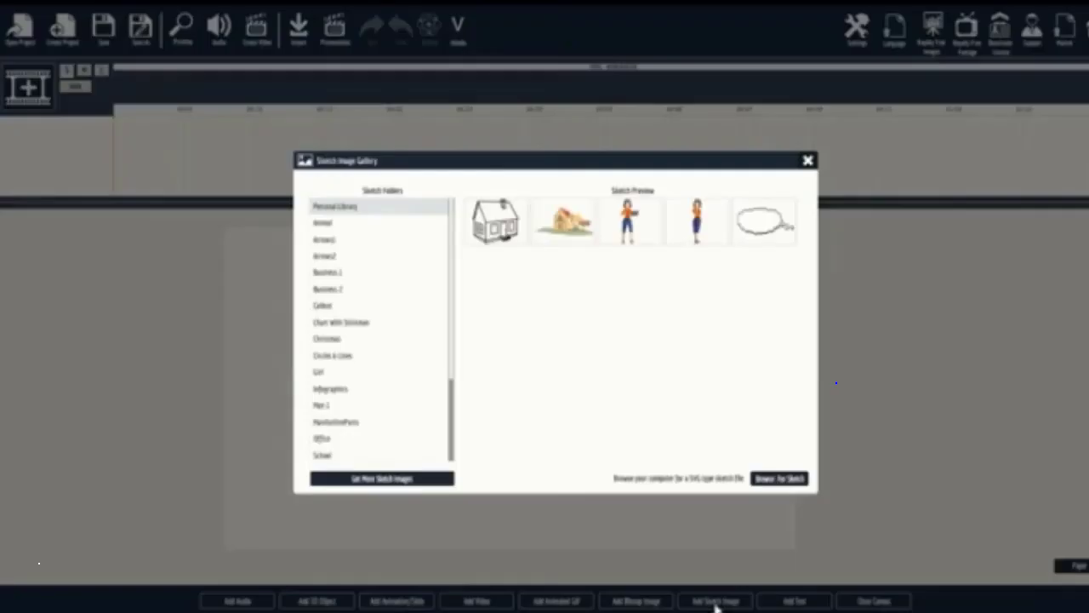
{"action": "left_click", "coordinate": [701, 223]}
{"action": "left_click_drag", "start_coordinate": [506, 406], "coordinate": [562, 412]}
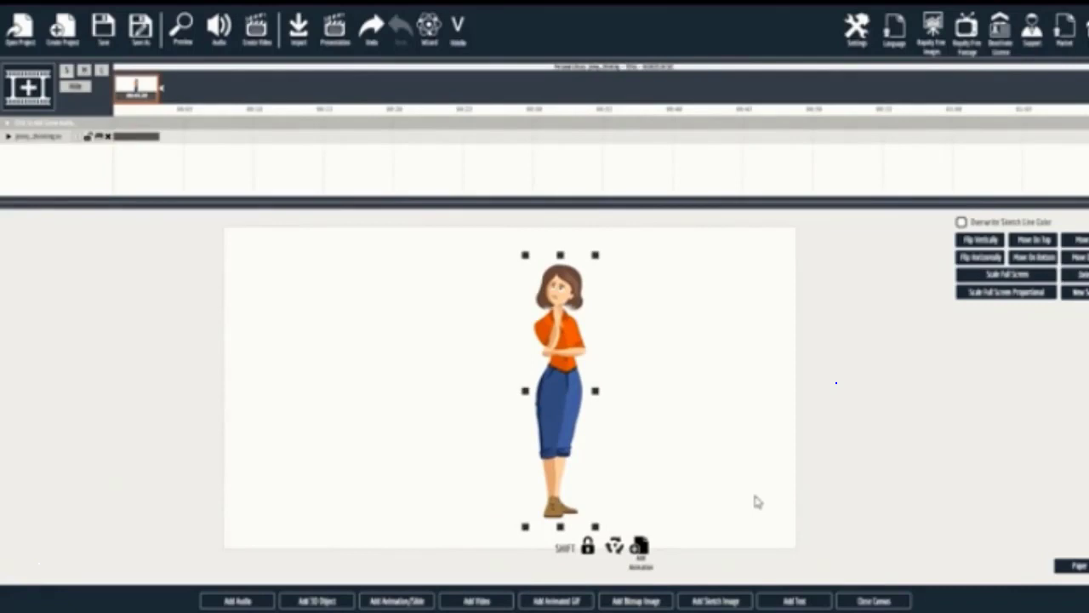
Add a 'This is Jenny!' text beside the woman in a bold serif font at a larger size
{"action": "left_click", "coordinate": [805, 601]}
{"action": "left_click_drag", "start_coordinate": [481, 396], "coordinate": [663, 400]}
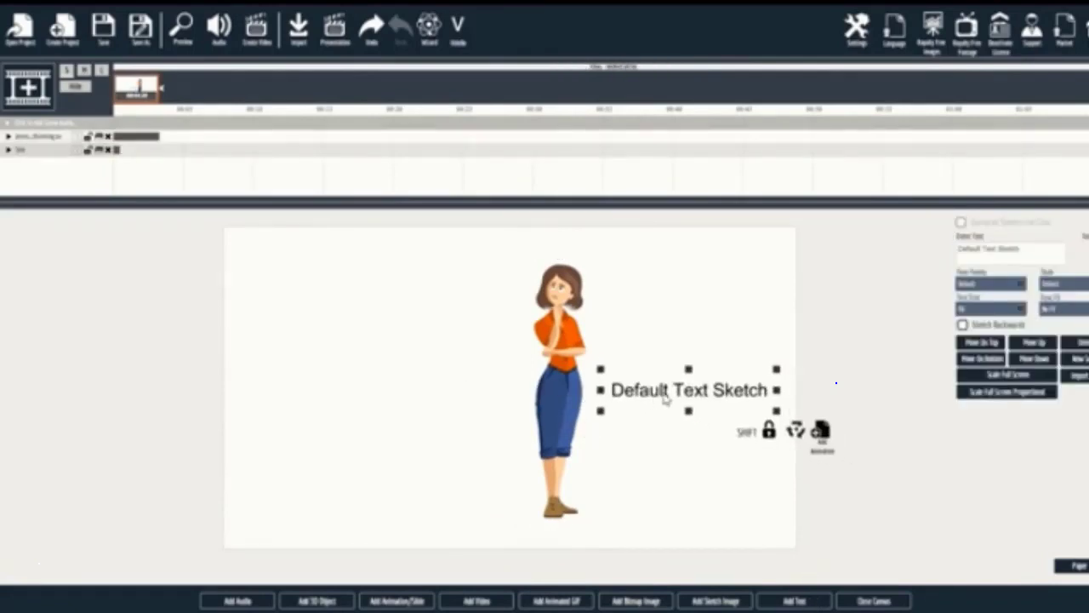
{"action": "left_click_drag", "start_coordinate": [1030, 247], "coordinate": [809, 248]}
{"action": "type", "text": "This"}
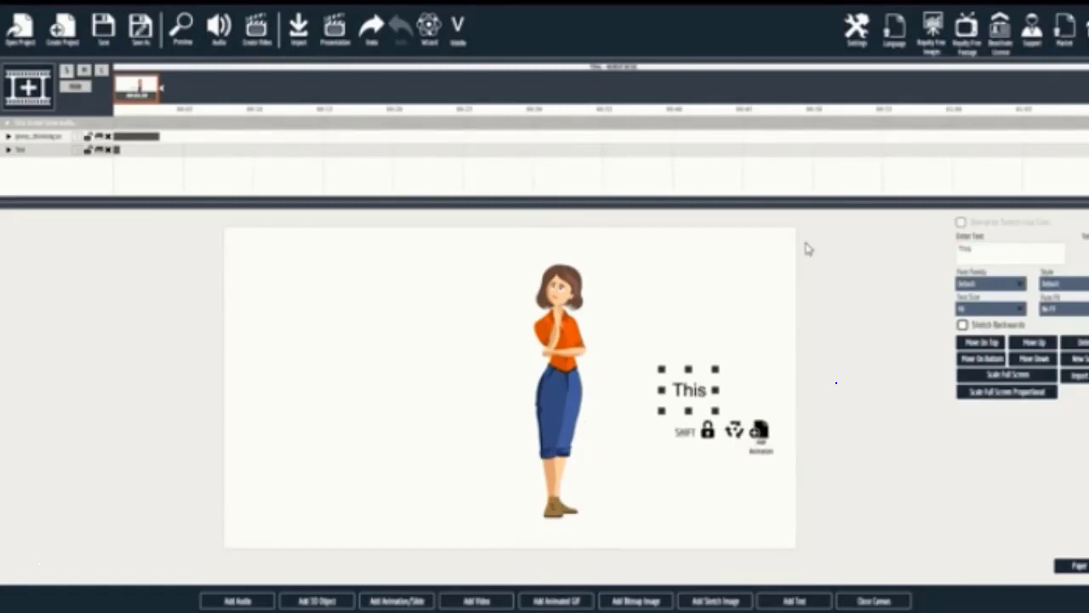
{"action": "type", "text": " is Jenny!"}
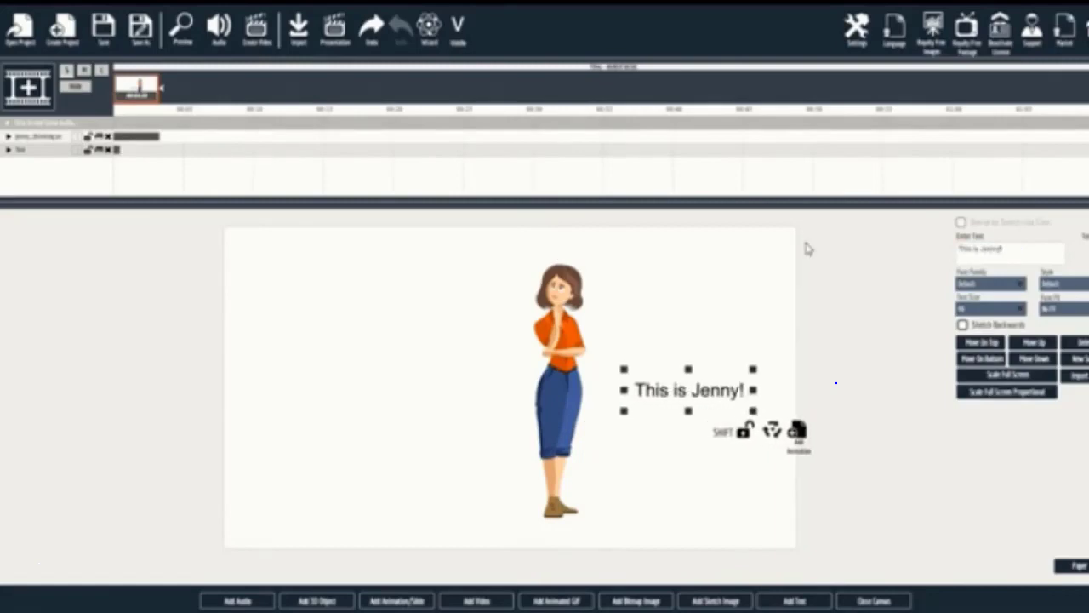
{"action": "left_click", "coordinate": [966, 284]}
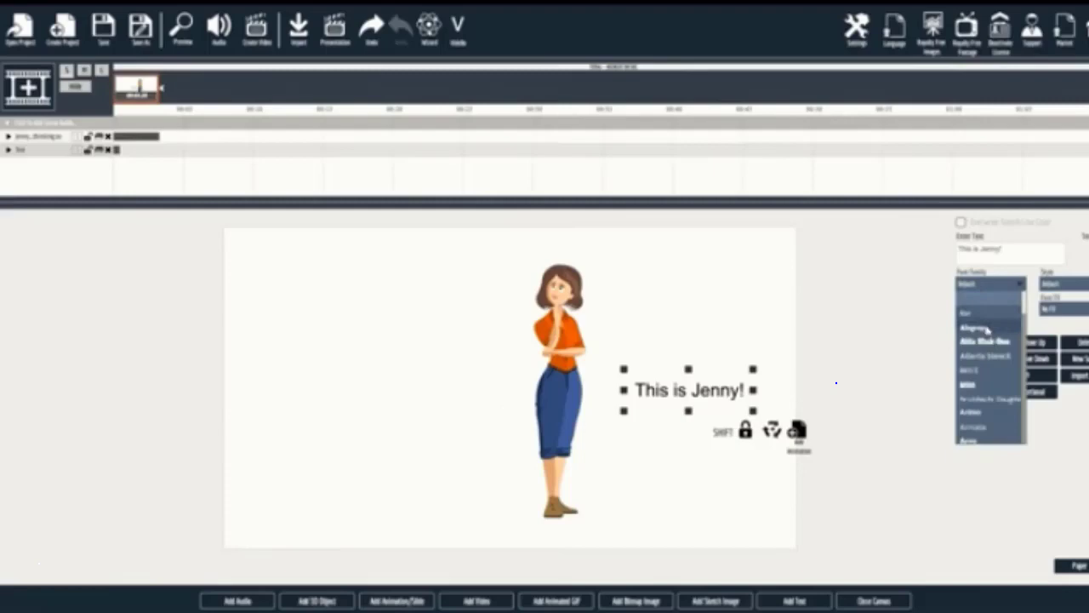
{"action": "left_click", "coordinate": [978, 334]}
{"action": "left_click", "coordinate": [983, 310]}
{"action": "scroll", "coordinate": [983, 349], "scroll_direction": "down", "scroll_amount": 2}
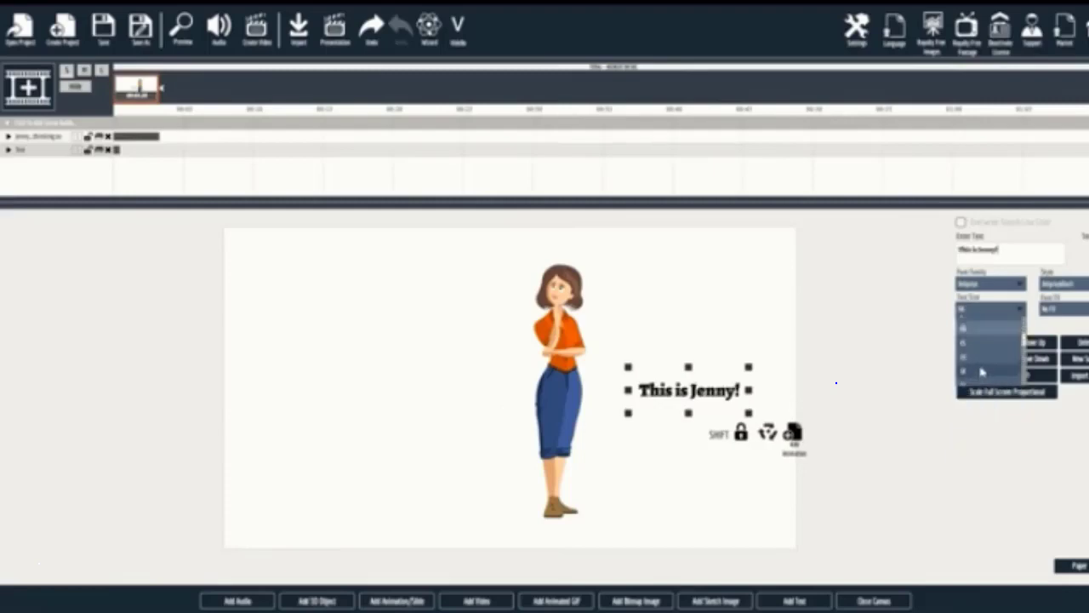
{"action": "left_click", "coordinate": [982, 364]}
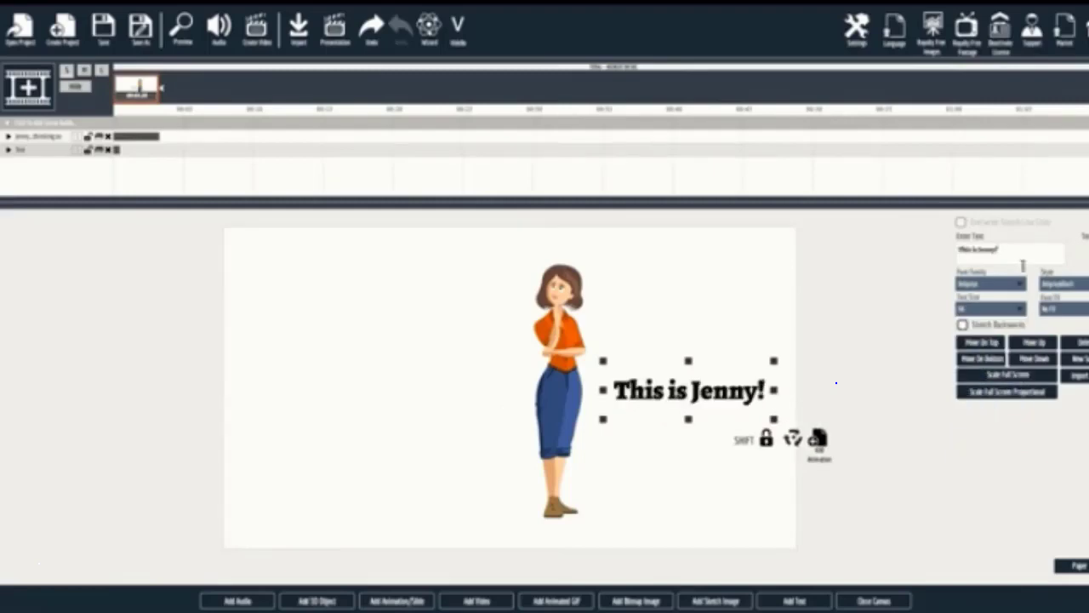
Give the text a shortened Sketch by Hand effect, above jenny_thinking, starting after Jenny appears
{"action": "left_click", "coordinate": [8, 150]}
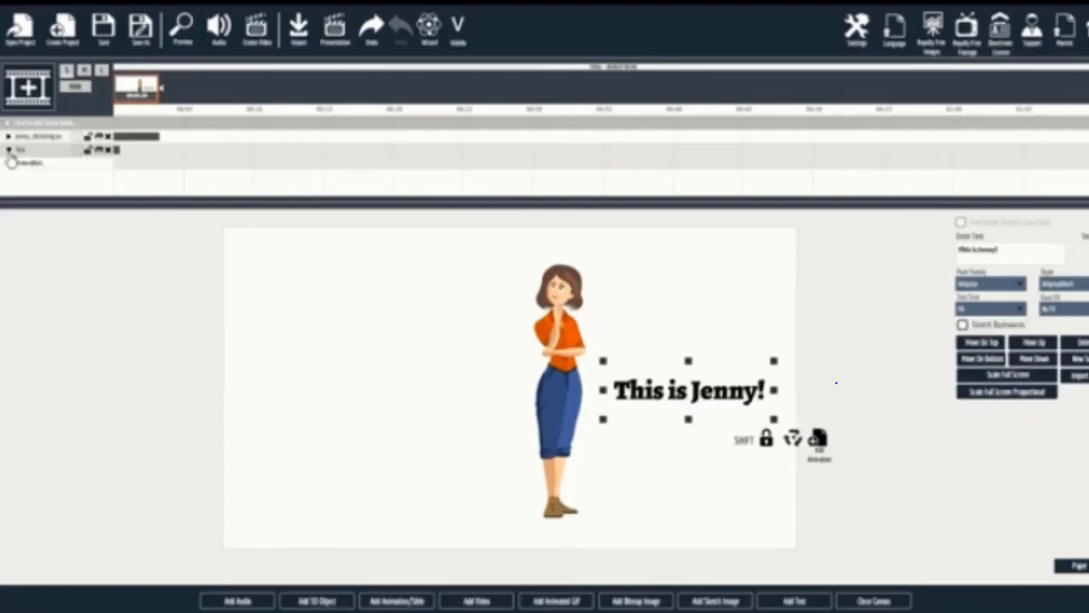
{"action": "left_click", "coordinate": [70, 168]}
{"action": "mouse_move", "coordinate": [146, 175]}
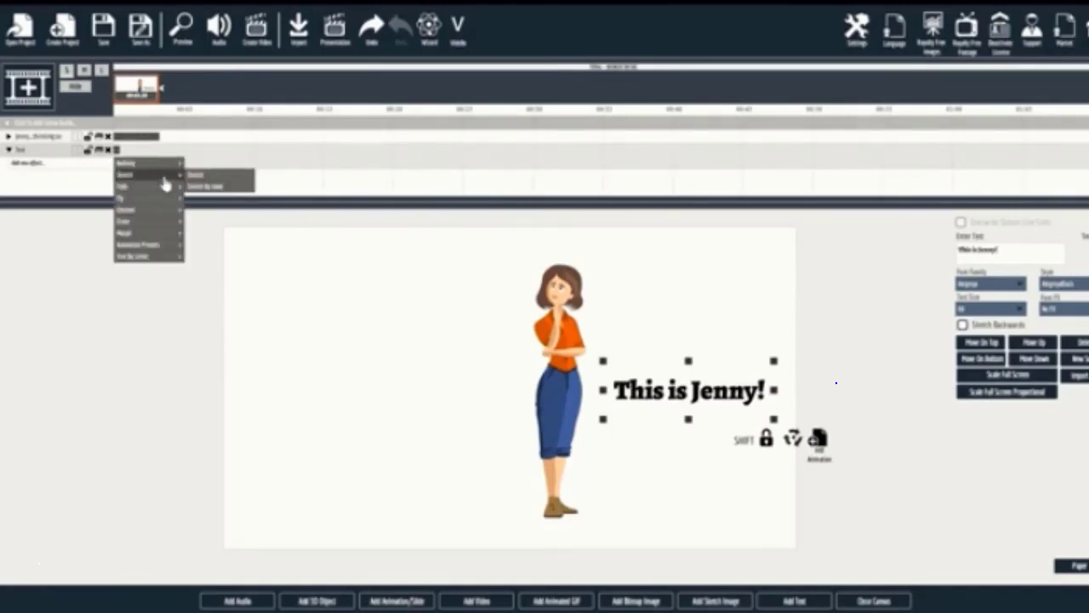
{"action": "left_click", "coordinate": [223, 191]}
{"action": "left_click_drag", "start_coordinate": [156, 162], "coordinate": [139, 163]}
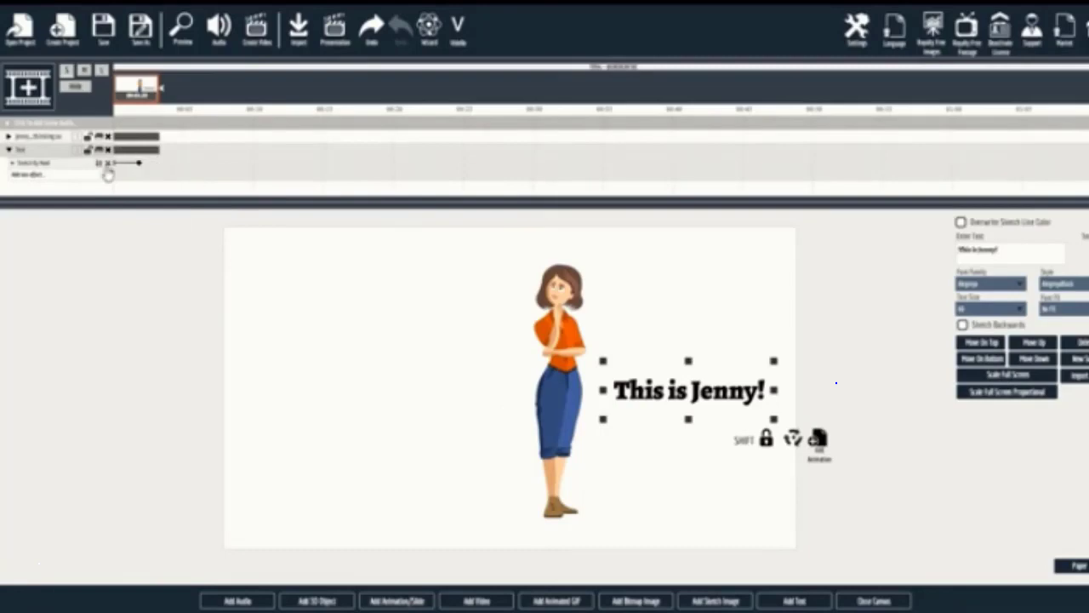
{"action": "left_click", "coordinate": [8, 150]}
{"action": "left_click_drag", "start_coordinate": [32, 154], "coordinate": [47, 137]}
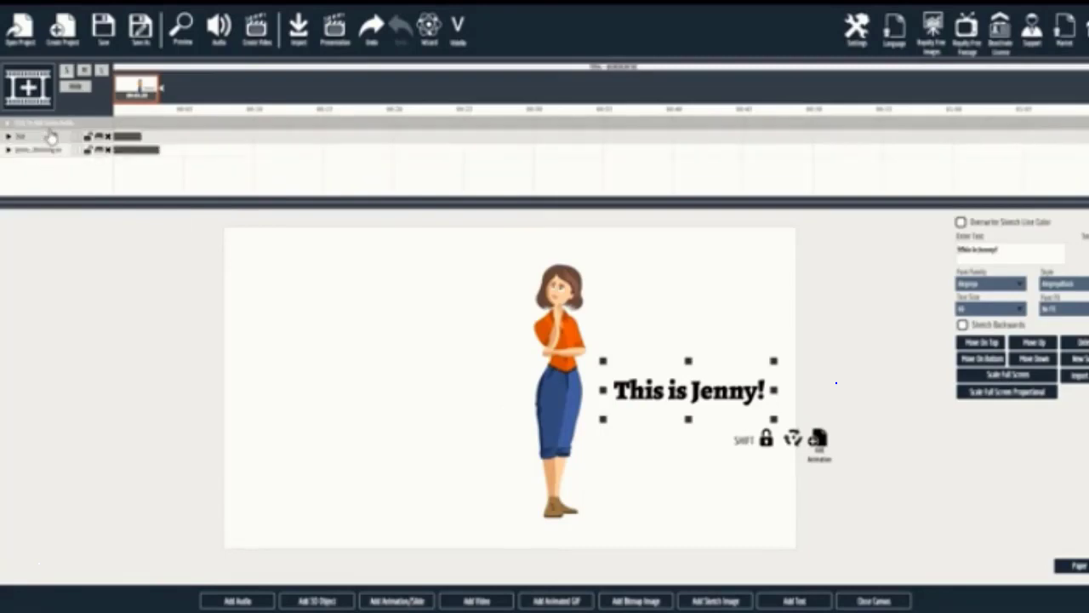
{"action": "left_click_drag", "start_coordinate": [134, 143], "coordinate": [177, 145]}
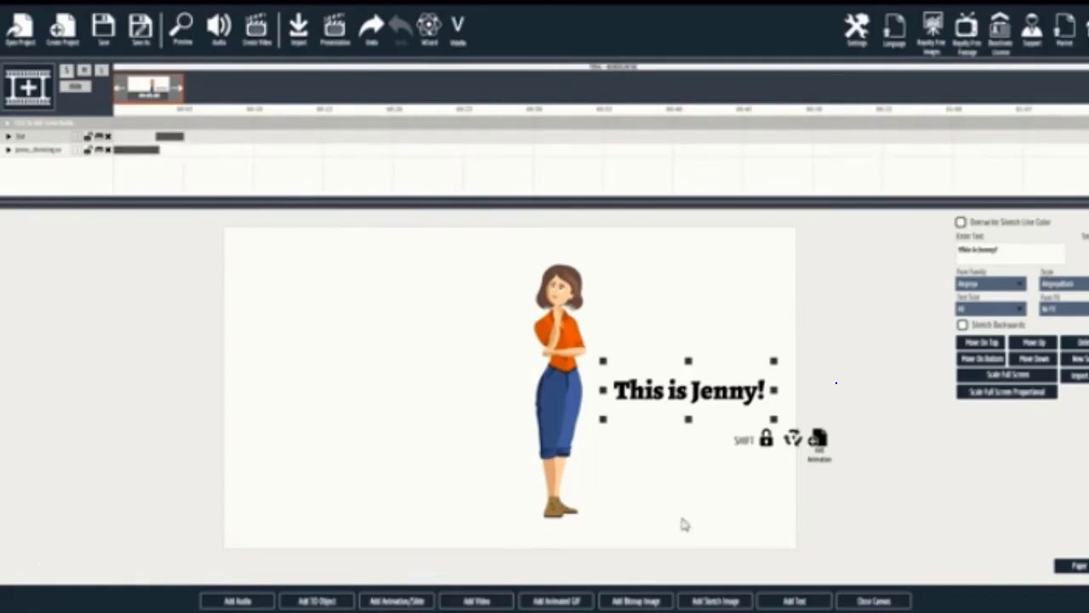
{"action": "left_click", "coordinate": [732, 601]}
Add the thought bubble sketch in the upper left and move its track to the top
{"action": "left_click", "coordinate": [764, 244]}
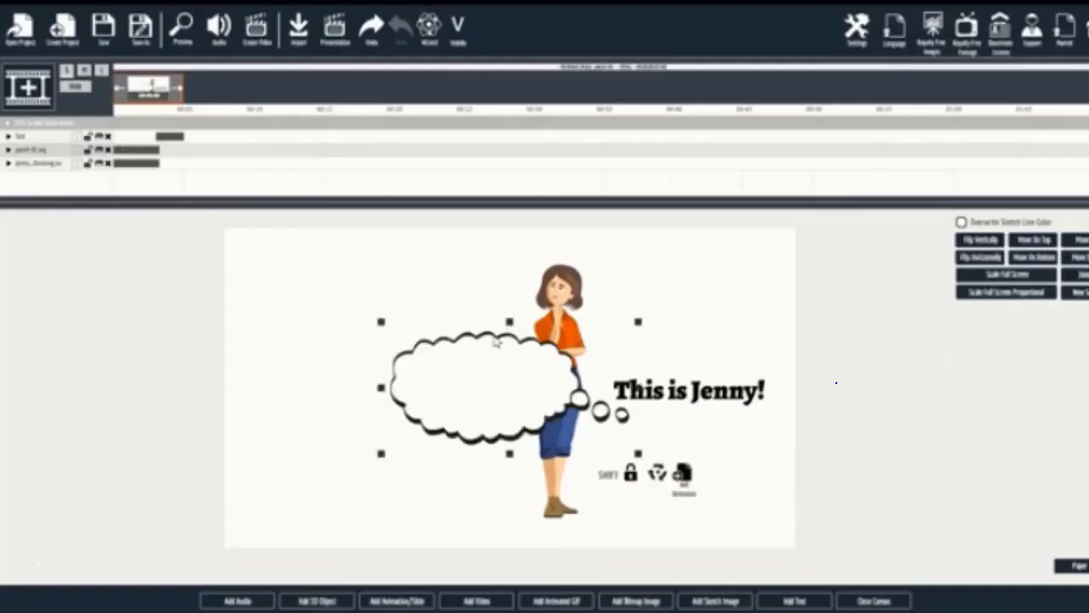
{"action": "left_click_drag", "start_coordinate": [477, 392], "coordinate": [348, 292]}
{"action": "right_click", "coordinate": [119, 168]}
{"action": "left_click", "coordinate": [125, 184]}
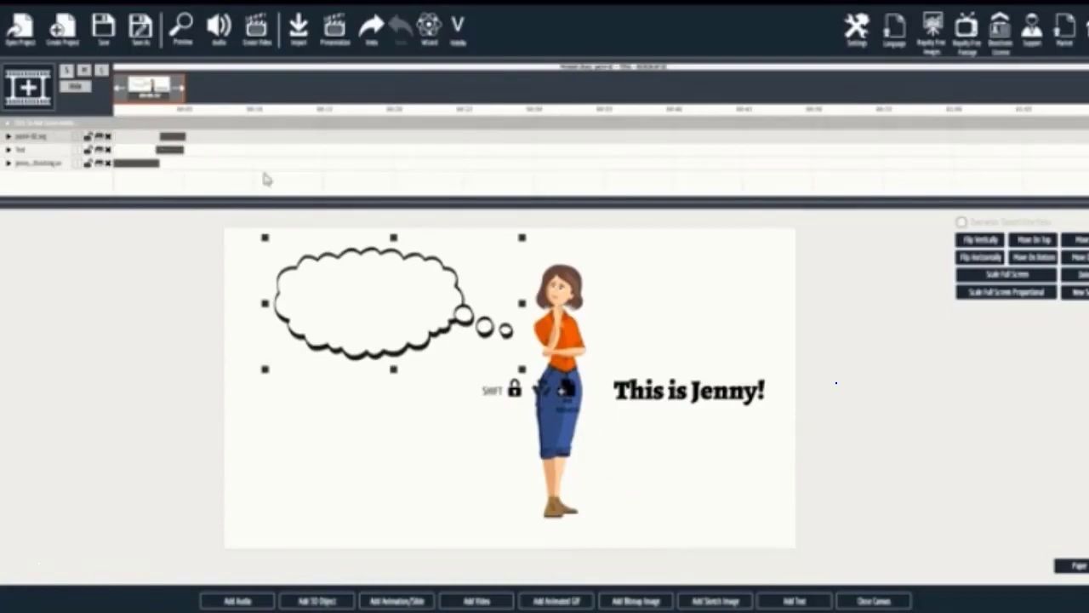
Put a house sketch inside the bubble and add a caption that appears after the house
{"action": "left_click", "coordinate": [707, 600]}
{"action": "left_click", "coordinate": [502, 226]}
{"action": "left_click_drag", "start_coordinate": [515, 370], "coordinate": [374, 308]}
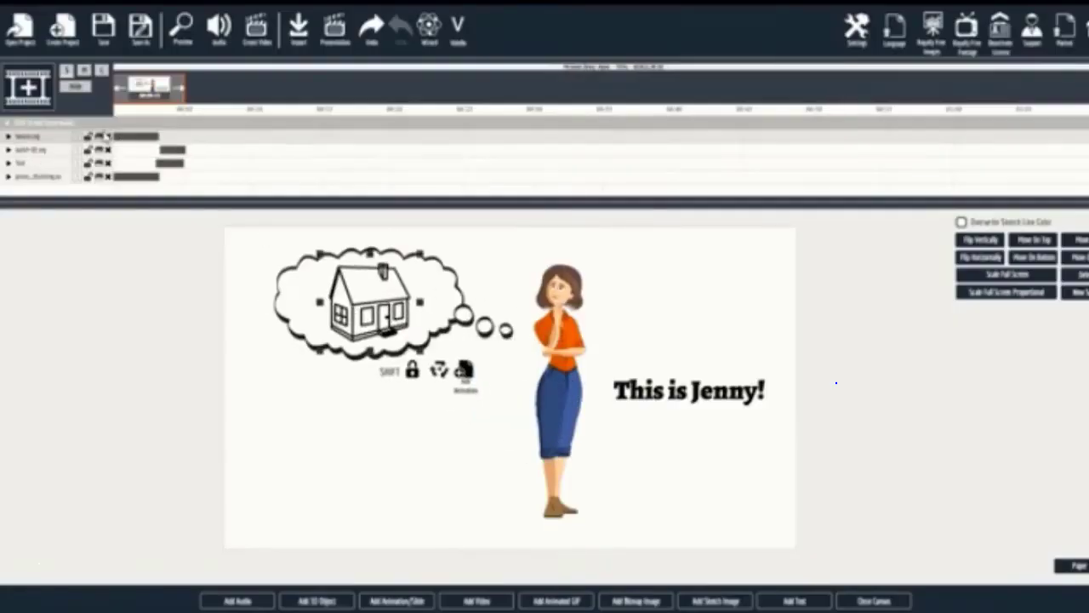
{"action": "left_click", "coordinate": [794, 600]}
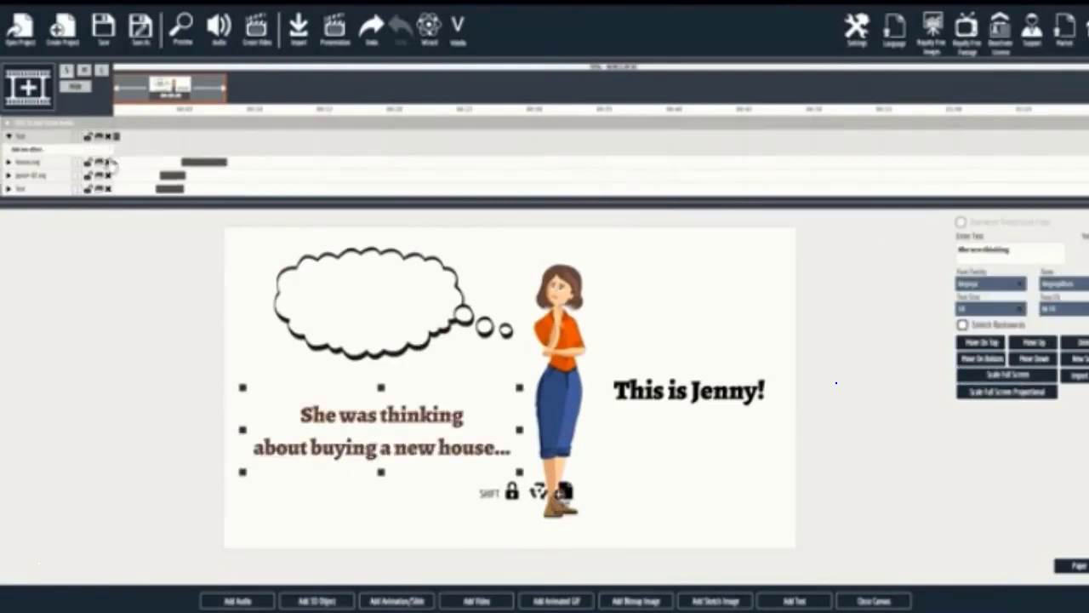
{"action": "left_click_drag", "start_coordinate": [116, 149], "coordinate": [236, 148]}
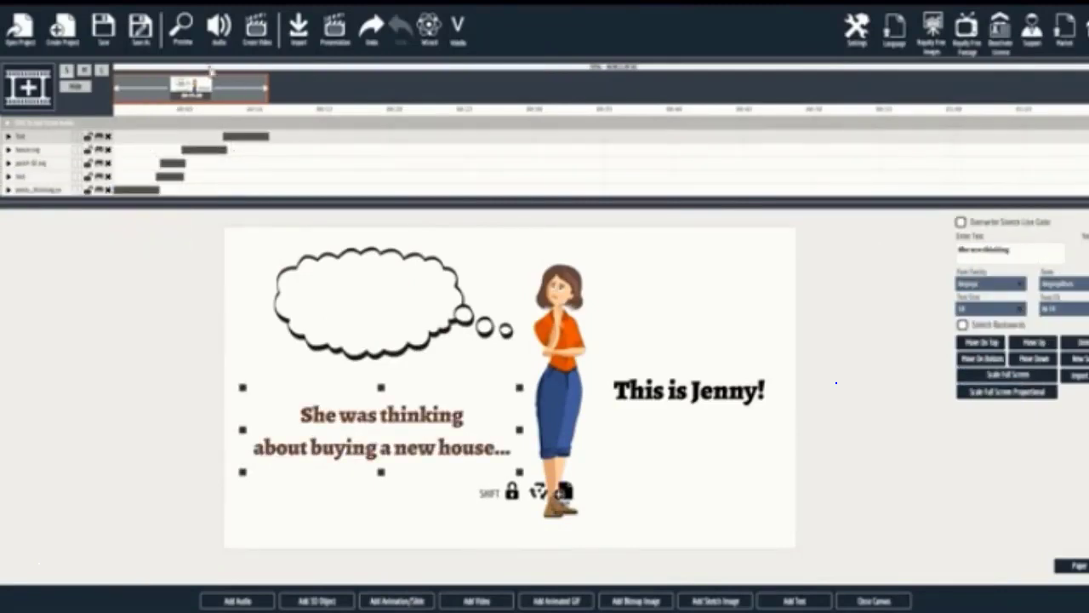
Preview the Jenny scene to watch its hand-drawn sketch animation
{"action": "left_click", "coordinate": [183, 47]}
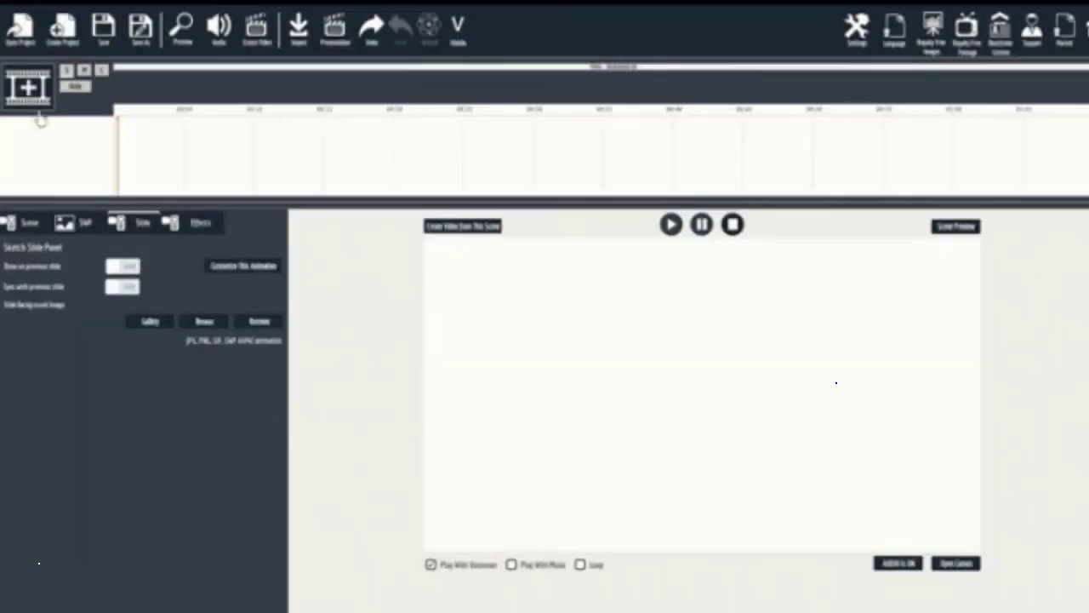
Create a new scene and add the first slide from the slide pack
{"action": "left_click", "coordinate": [38, 108]}
{"action": "left_click", "coordinate": [460, 320]}
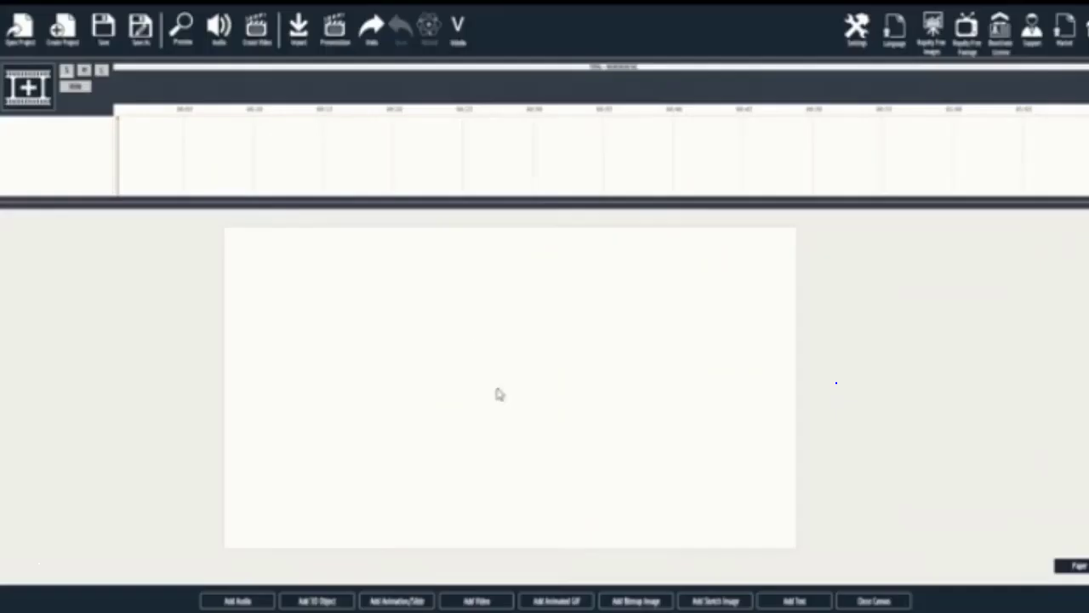
{"action": "left_click", "coordinate": [414, 596]}
{"action": "left_click", "coordinate": [473, 322]}
{"action": "left_click", "coordinate": [776, 433]}
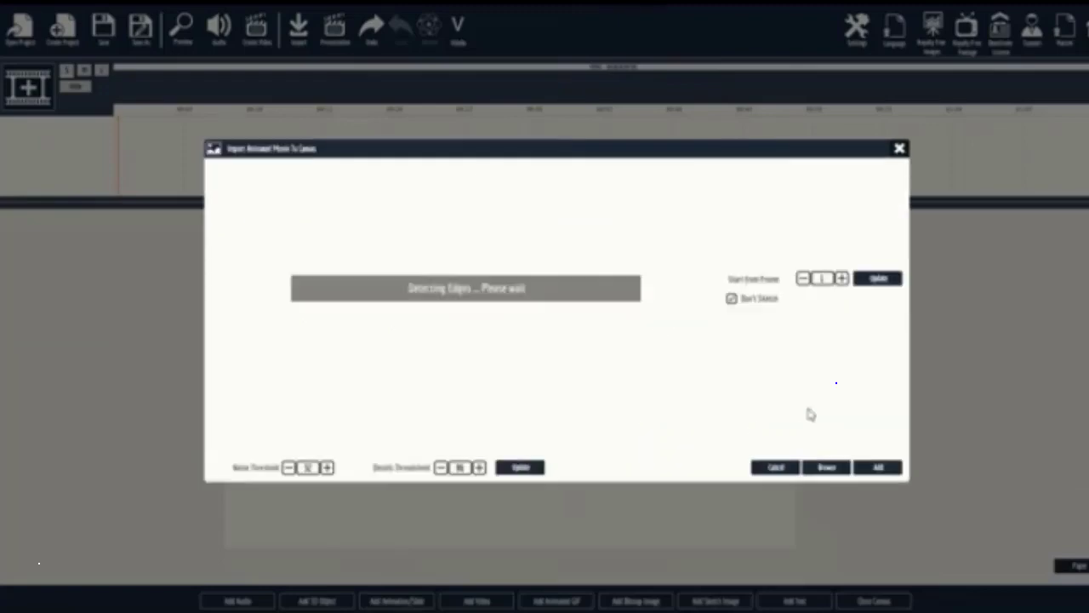
{"action": "left_click", "coordinate": [878, 467]}
Add the second slide and start it later in the timeline
{"action": "left_click", "coordinate": [398, 599]}
{"action": "left_click", "coordinate": [460, 325]}
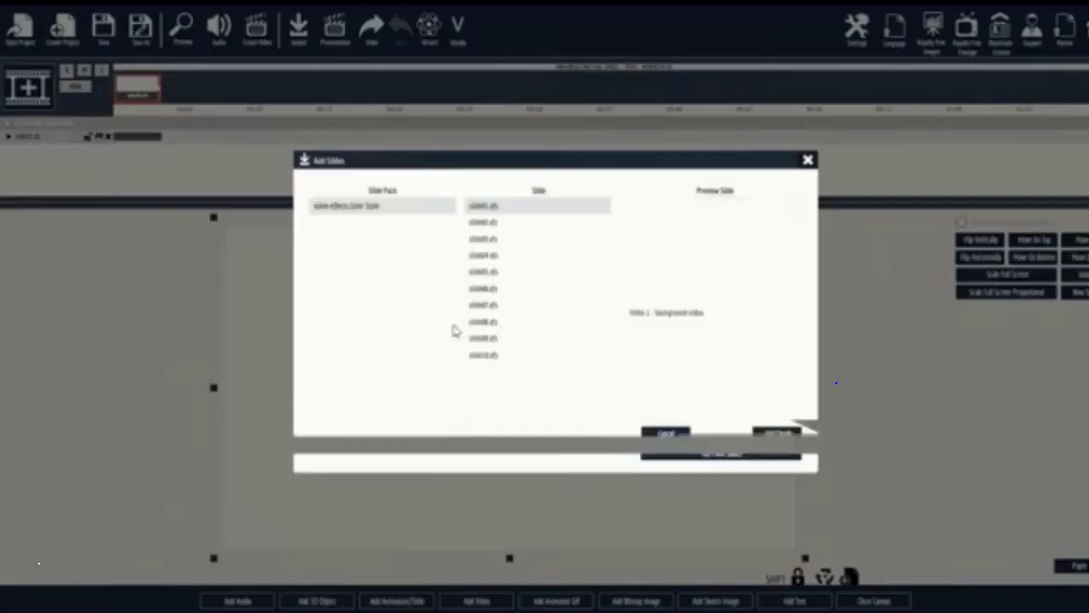
{"action": "left_click", "coordinate": [498, 240]}
{"action": "left_click", "coordinate": [776, 433]}
{"action": "left_click", "coordinate": [877, 466]}
{"action": "left_click_drag", "start_coordinate": [133, 149], "coordinate": [200, 150]}
Add a third slide delayed after the others, then select the bottom slide's settings
{"action": "left_click", "coordinate": [398, 599]}
{"action": "left_click", "coordinate": [482, 318]}
{"action": "left_click", "coordinate": [482, 288]}
{"action": "left_click", "coordinate": [776, 433]}
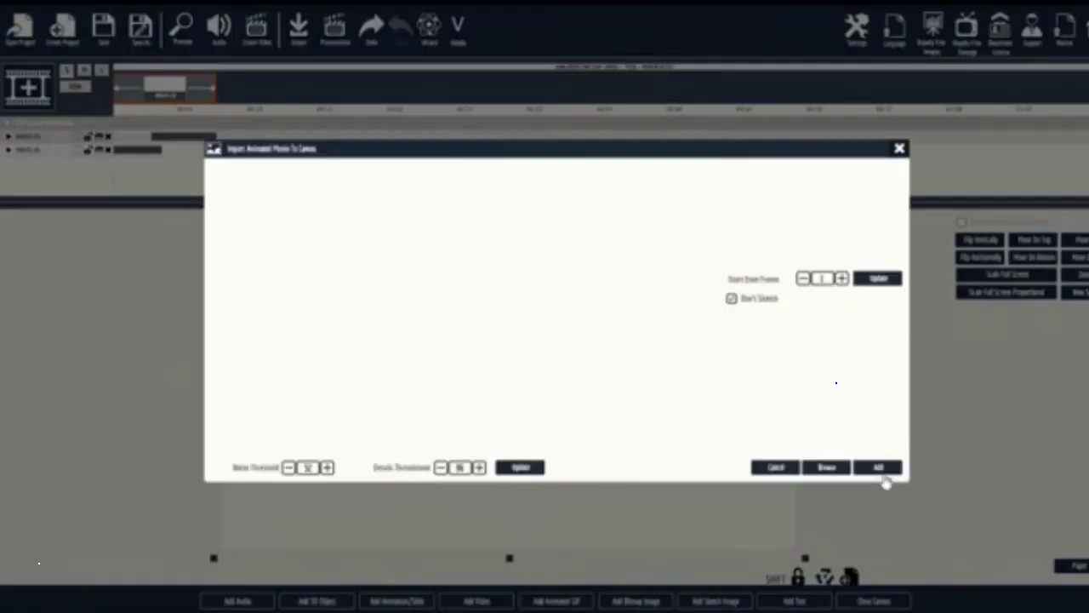
{"action": "left_click", "coordinate": [878, 467]}
{"action": "left_click_drag", "start_coordinate": [129, 143], "coordinate": [222, 154]}
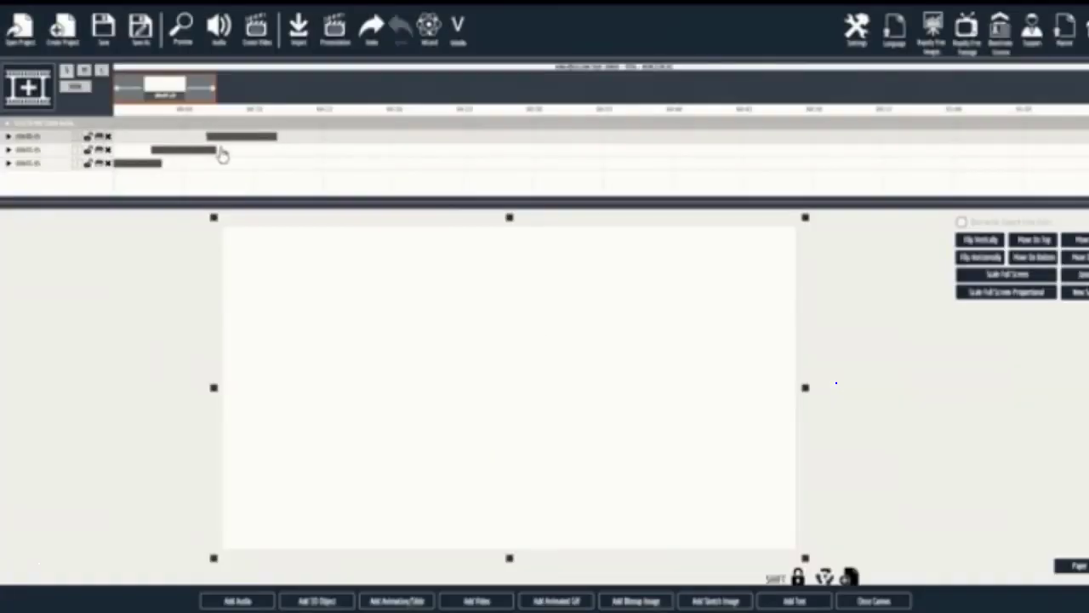
{"action": "left_click", "coordinate": [875, 600]}
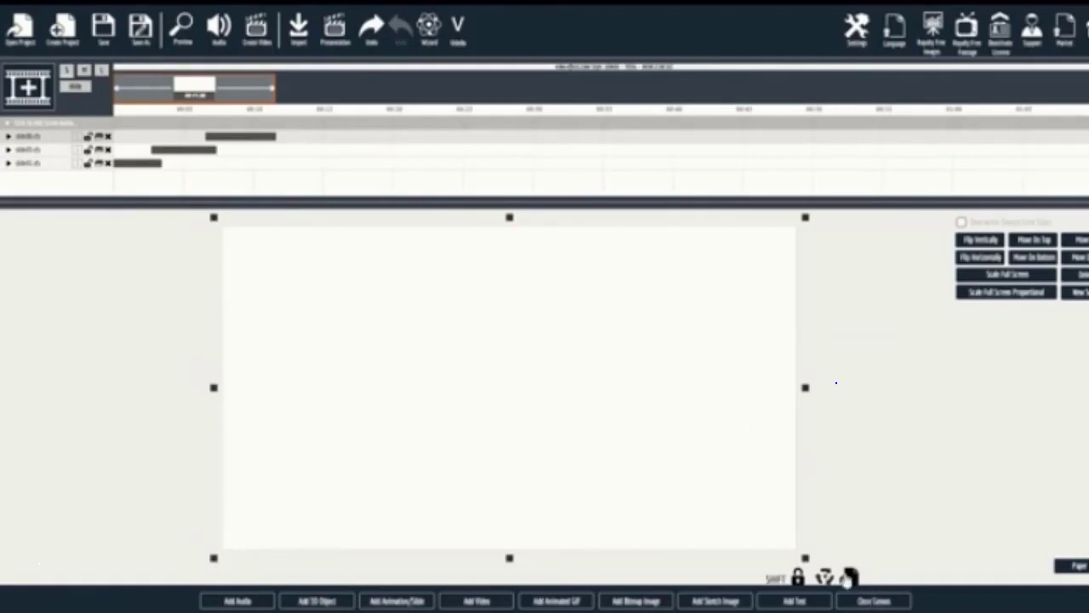
{"action": "left_click", "coordinate": [39, 163]}
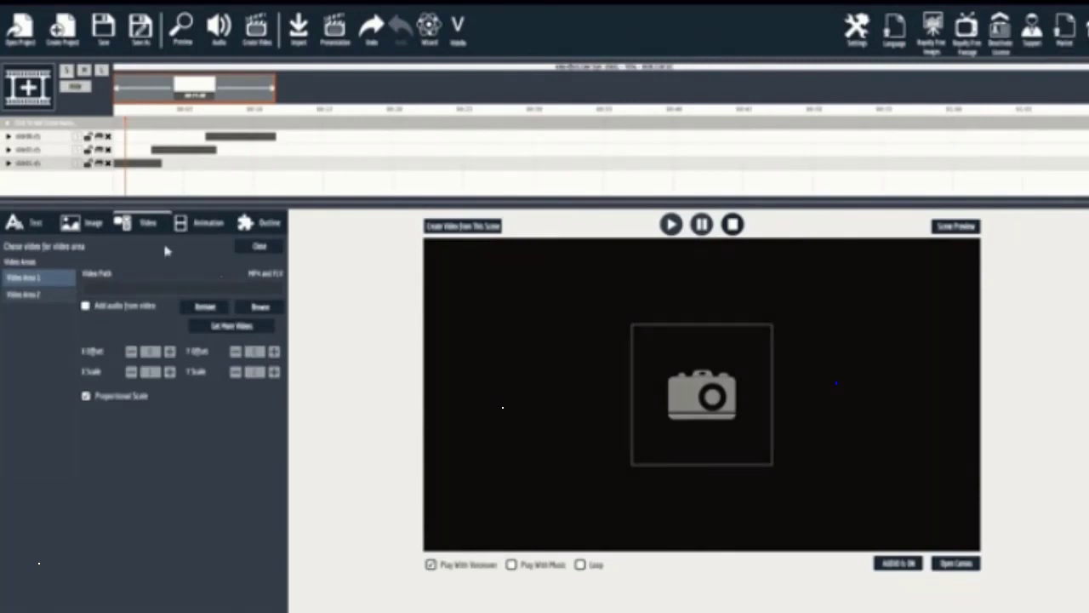
Load the maldives beach image into the slide's image area and preview it
{"action": "left_click", "coordinate": [95, 224]}
{"action": "left_click", "coordinate": [32, 297]}
{"action": "left_click", "coordinate": [115, 279]}
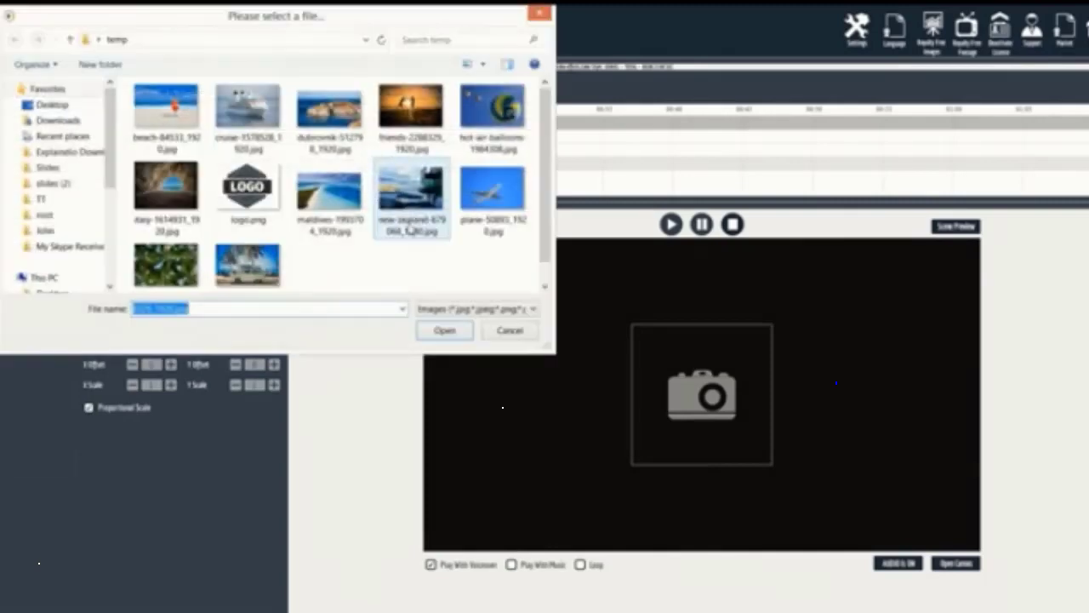
{"action": "double_click", "coordinate": [318, 196]}
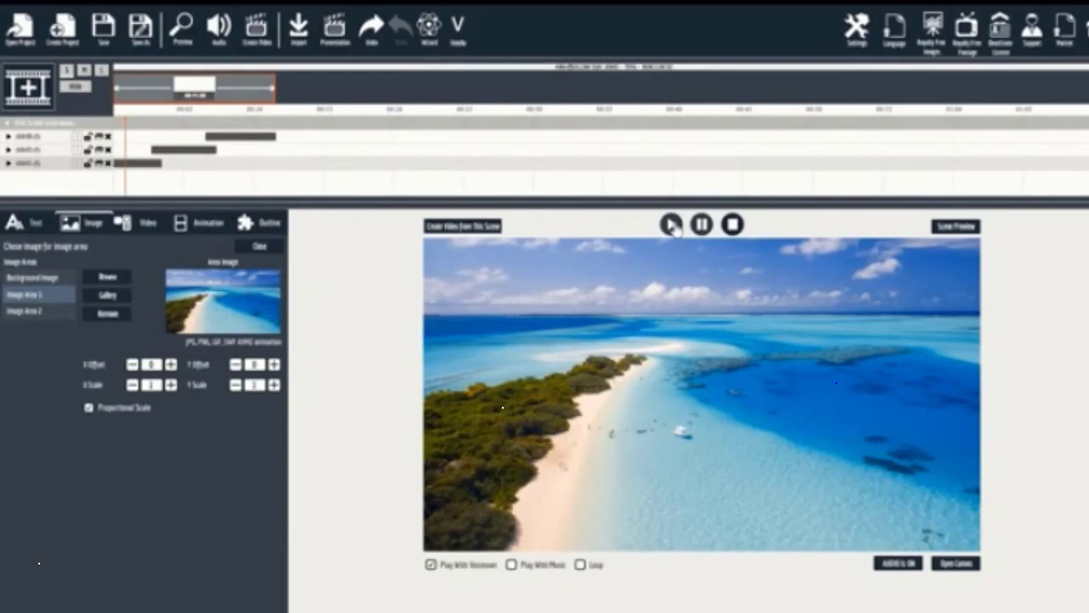
{"action": "left_click", "coordinate": [671, 224]}
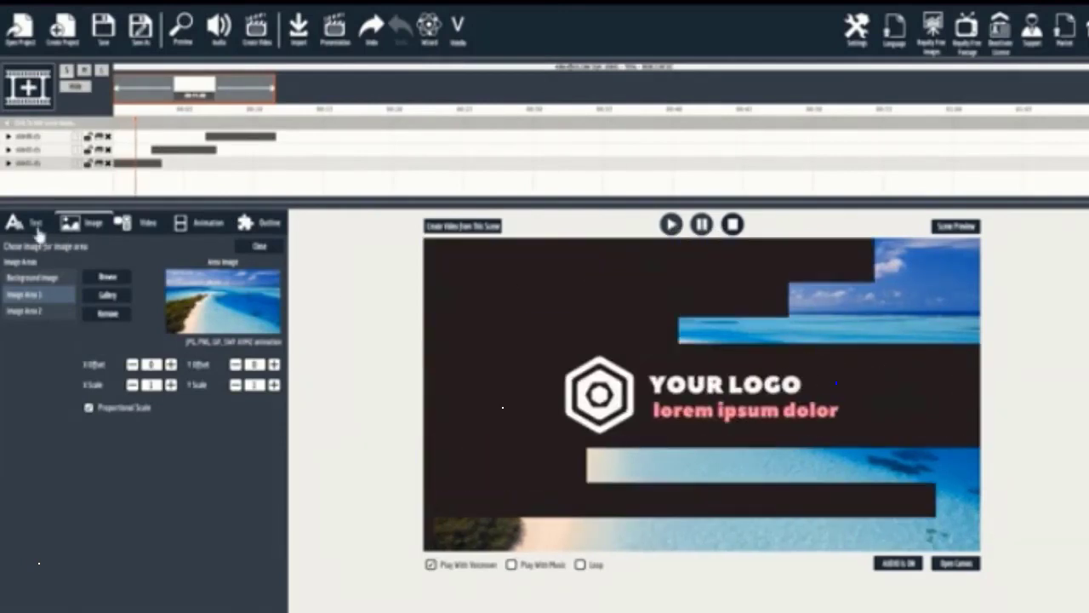
Change the title to 'YOUR COMPANY' and keep it and 'your company slogan' unwrapped
{"action": "left_click", "coordinate": [34, 223]}
{"action": "left_click_drag", "start_coordinate": [134, 277], "coordinate": [109, 277]}
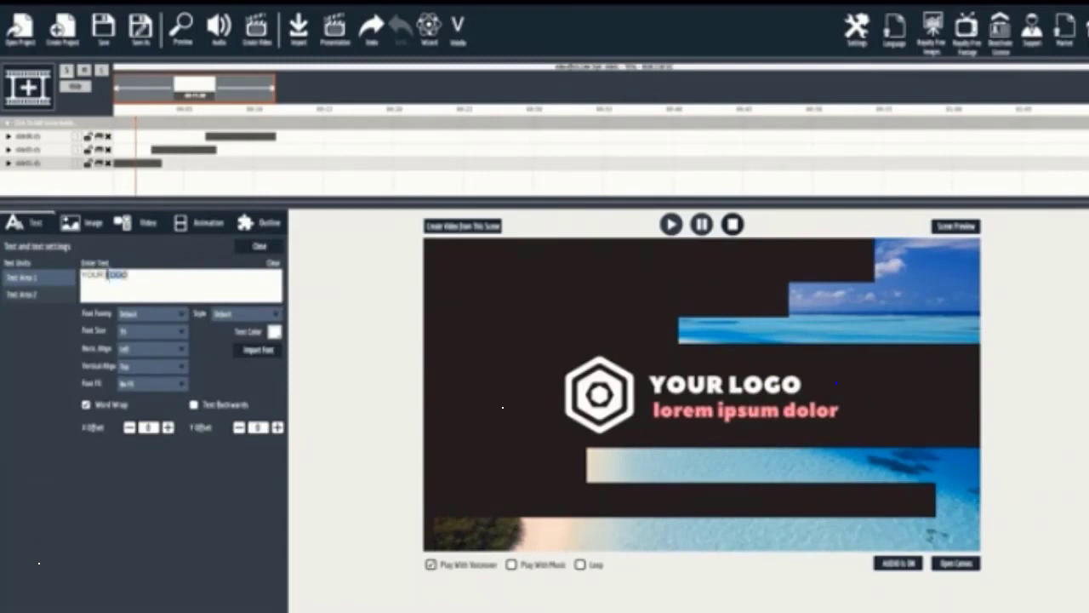
{"action": "type", "text": "COMPANY"}
{"action": "left_click", "coordinate": [86, 405]}
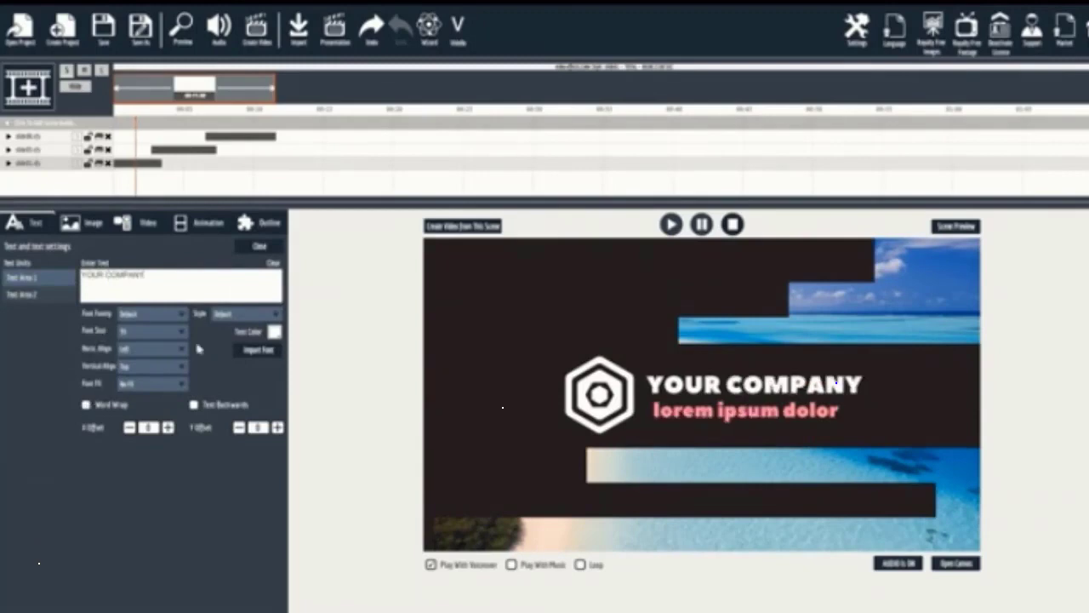
{"action": "left_click", "coordinate": [27, 298]}
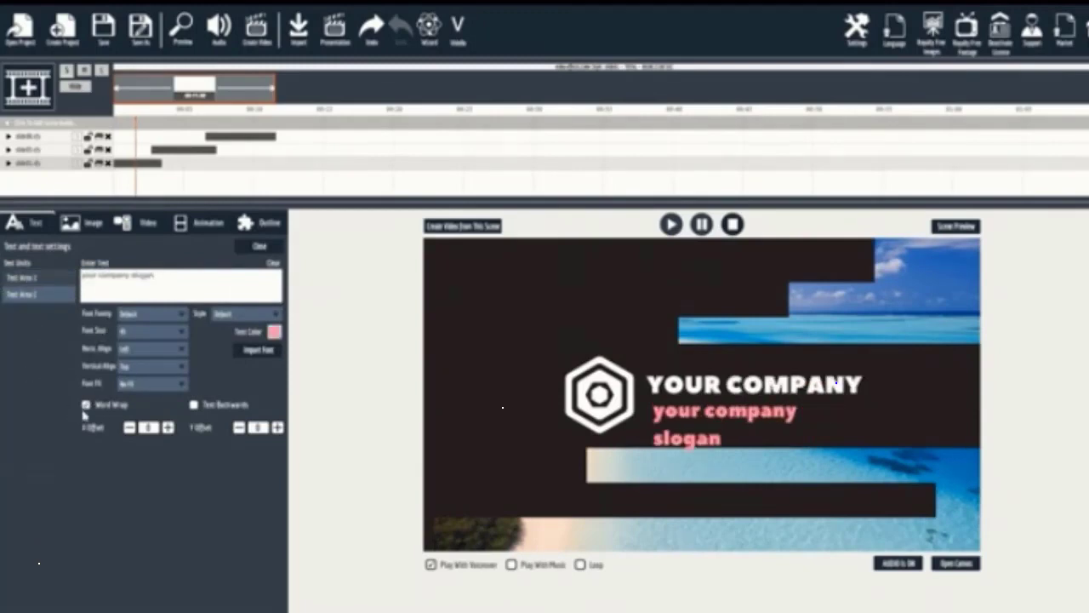
{"action": "left_click", "coordinate": [86, 405]}
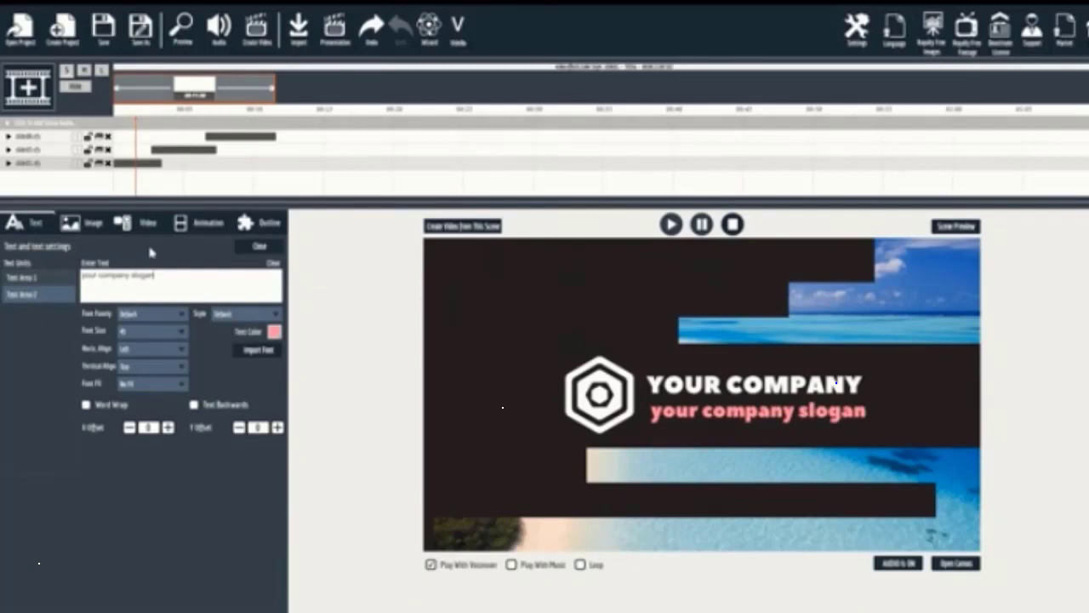
Load logo.jpg into the company scene's Image Area 2
{"action": "left_click", "coordinate": [83, 223]}
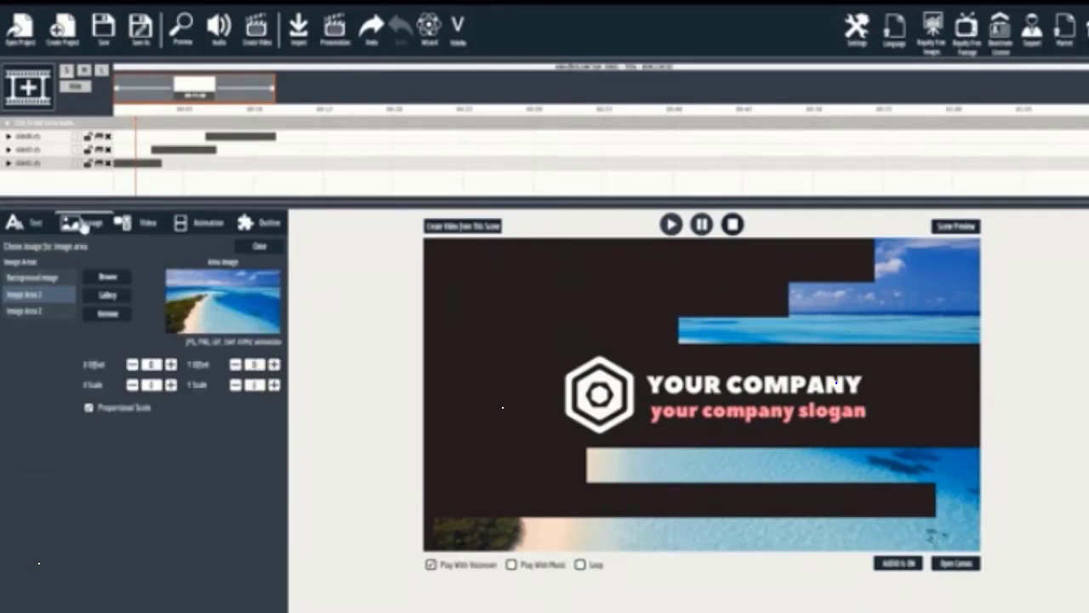
{"action": "left_click", "coordinate": [29, 312]}
{"action": "left_click", "coordinate": [107, 277]}
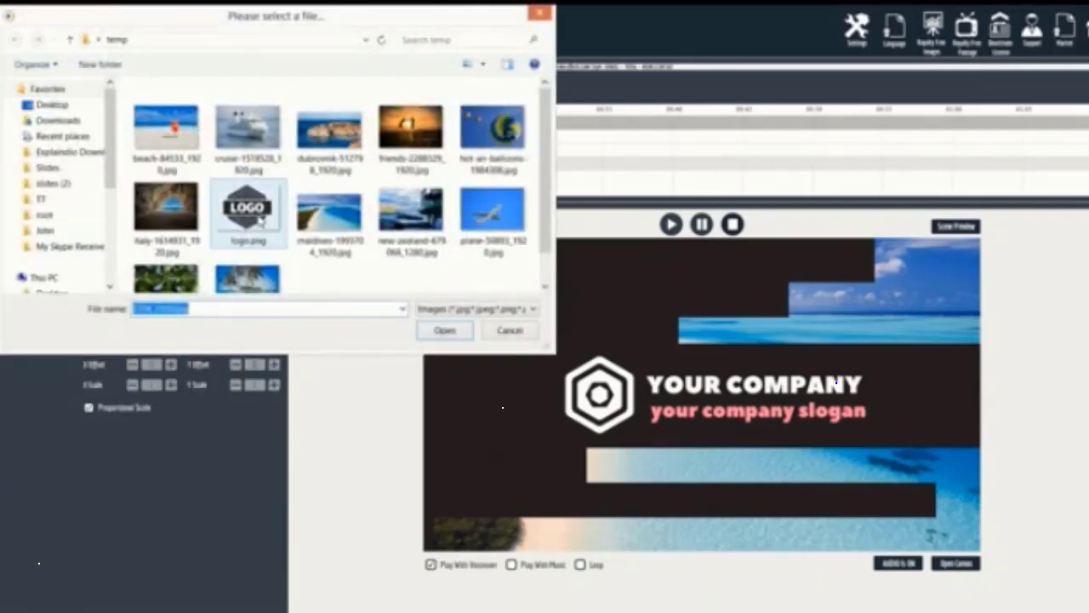
{"action": "double_click", "coordinate": [259, 219]}
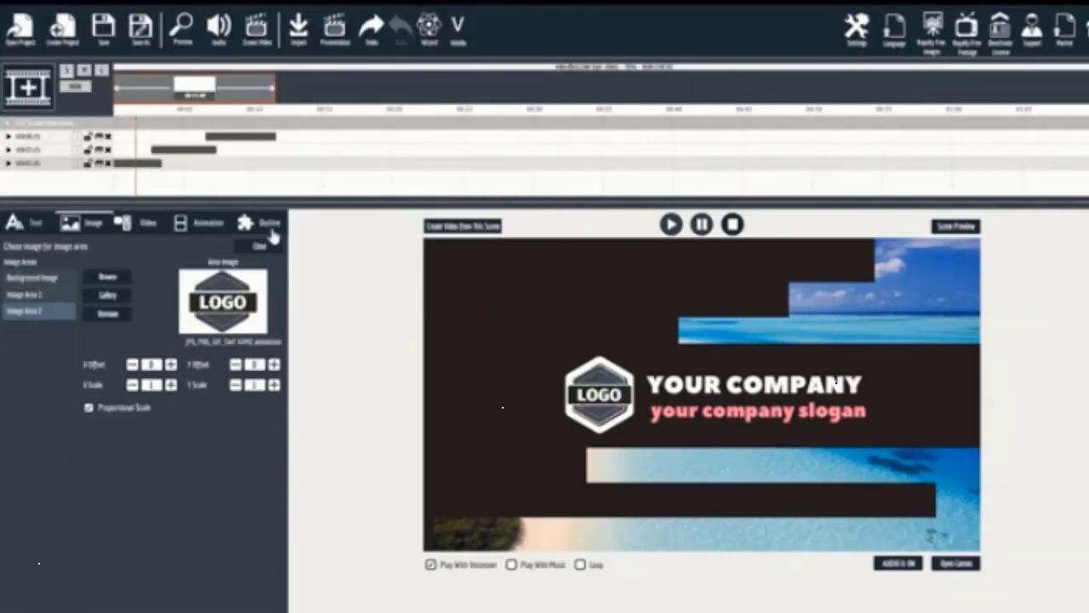
{"action": "left_click", "coordinate": [271, 225]}
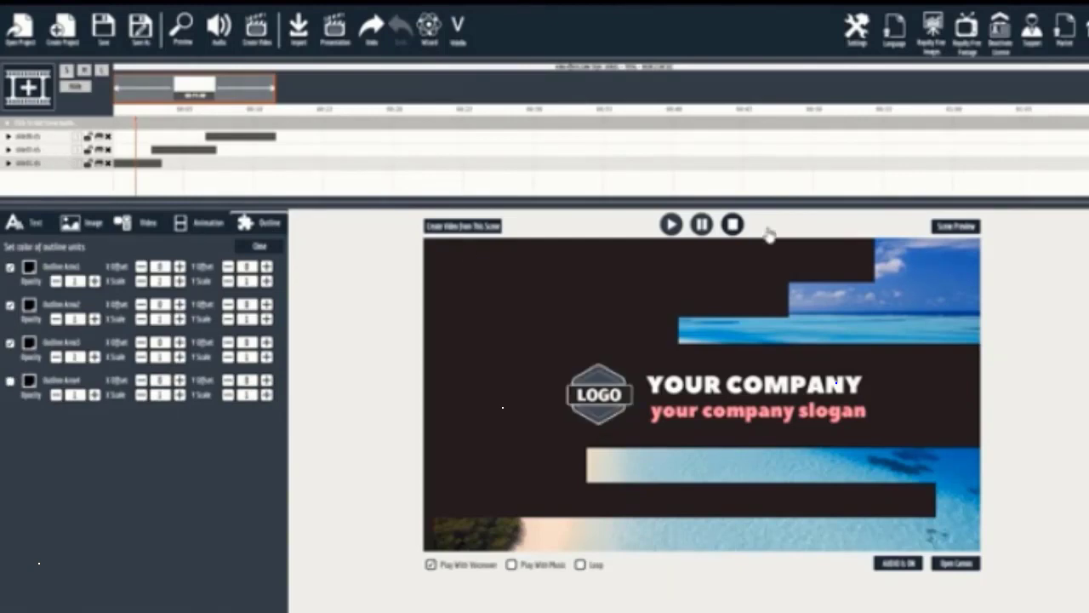
Replace the next slide's image area picture with the sunset photo
{"action": "left_click", "coordinate": [703, 226]}
{"action": "left_click", "coordinate": [235, 272]}
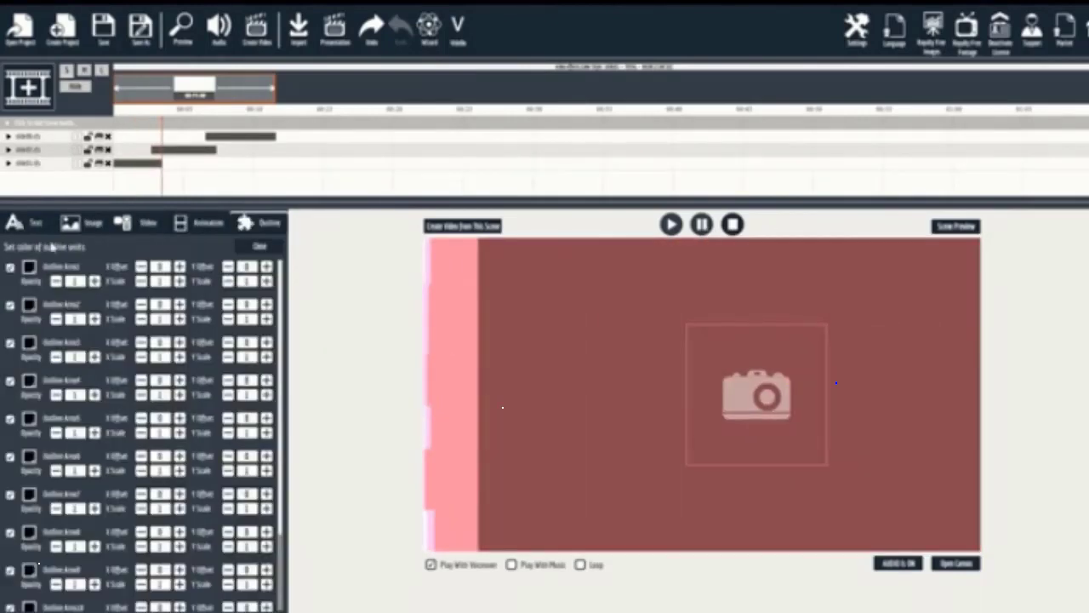
{"action": "left_click", "coordinate": [70, 222]}
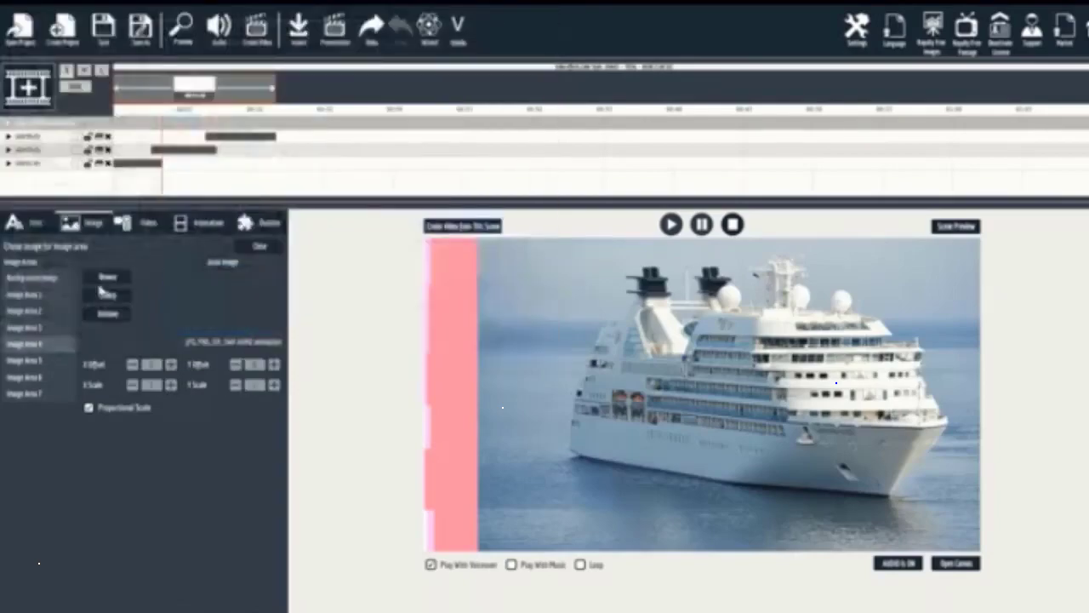
{"action": "left_click", "coordinate": [107, 276]}
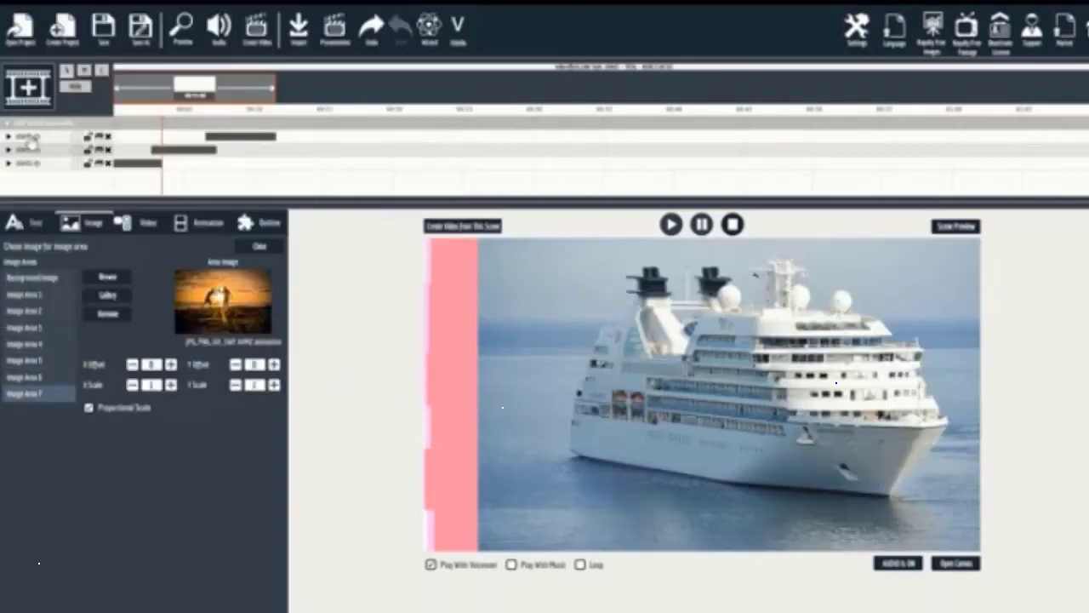
{"action": "left_click", "coordinate": [703, 228]}
Set the following slide's background video to stock4.mp4, the cyclist-on-a-pier clip
{"action": "left_click", "coordinate": [242, 266]}
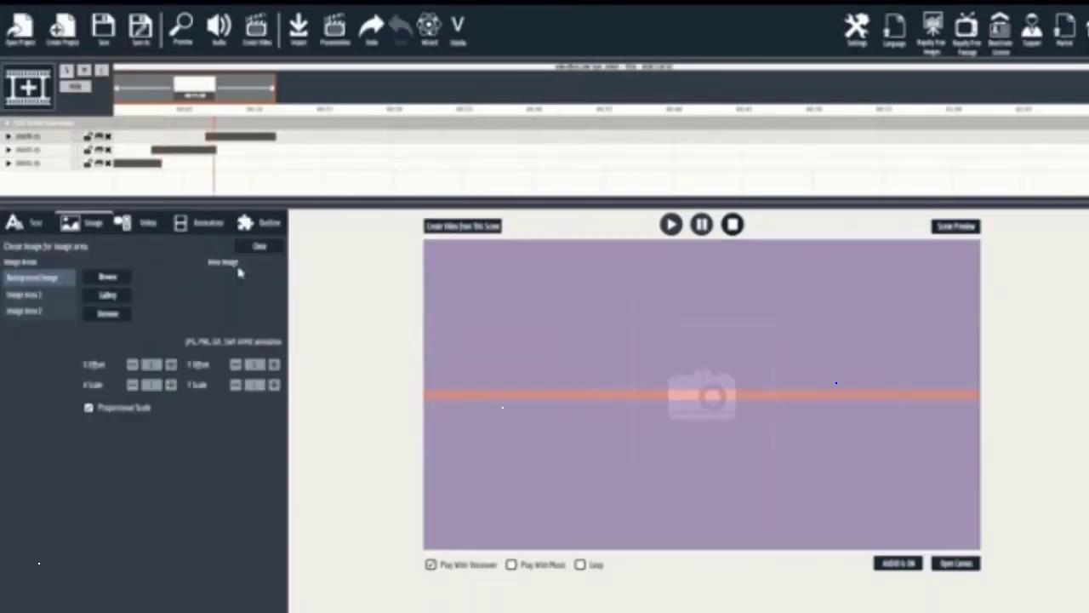
{"action": "left_click", "coordinate": [150, 222]}
{"action": "left_click", "coordinate": [261, 310]}
{"action": "double_click", "coordinate": [167, 192]}
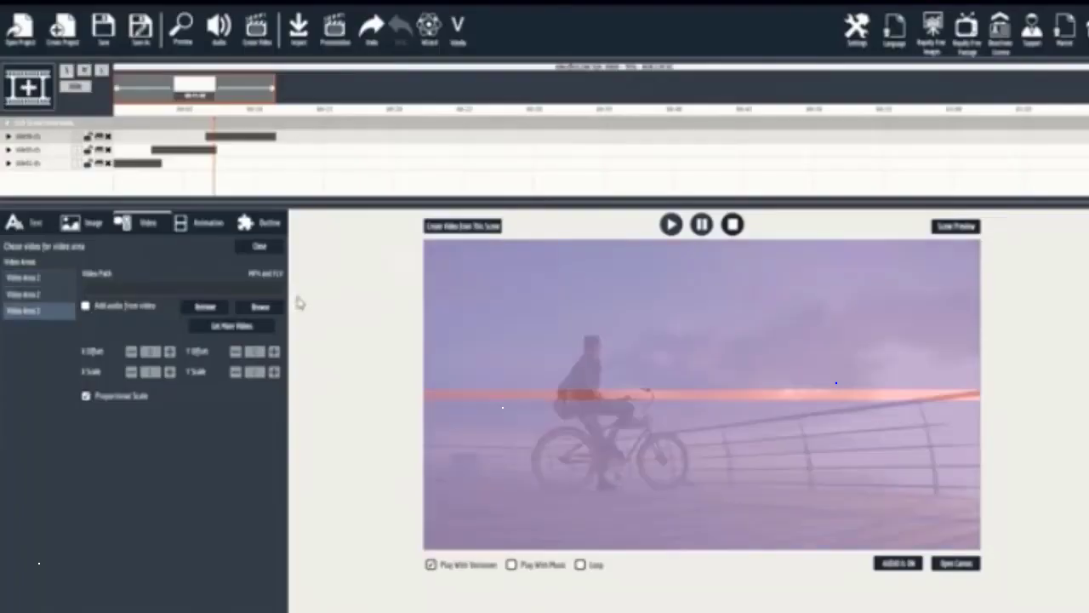
{"action": "left_click", "coordinate": [260, 307]}
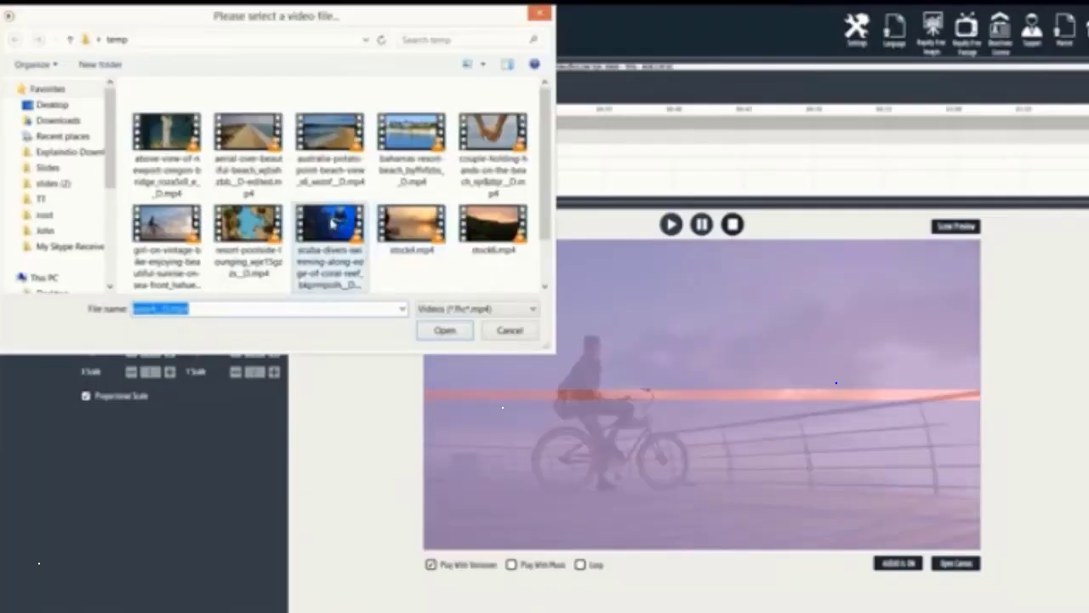
{"action": "double_click", "coordinate": [411, 223]}
{"action": "left_click", "coordinate": [260, 223]}
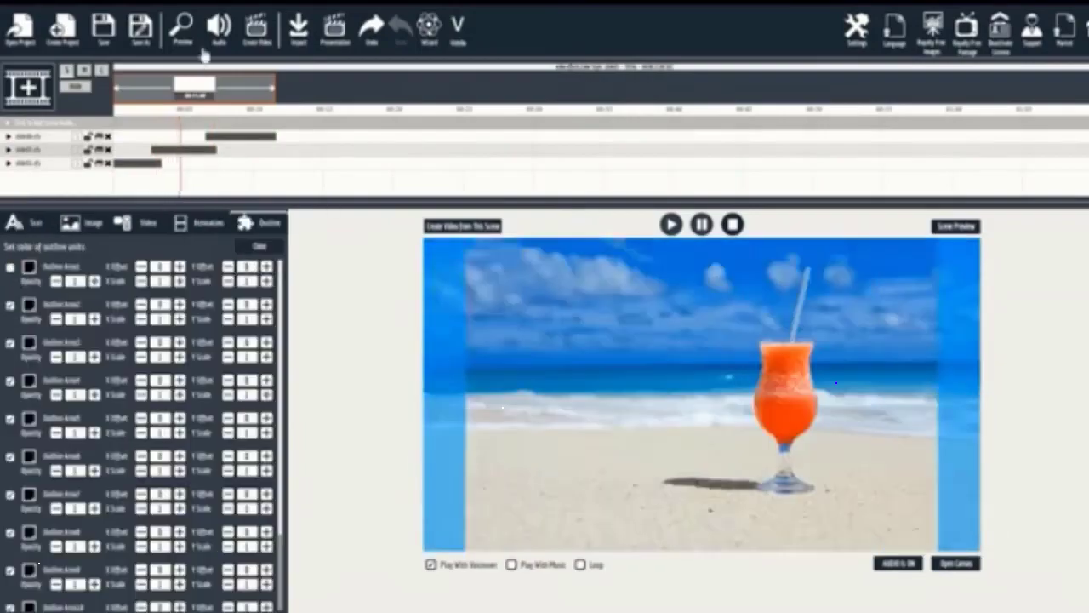
Play a preview of the finished full-motion beach video from start to end
{"action": "left_click", "coordinate": [956, 225]}
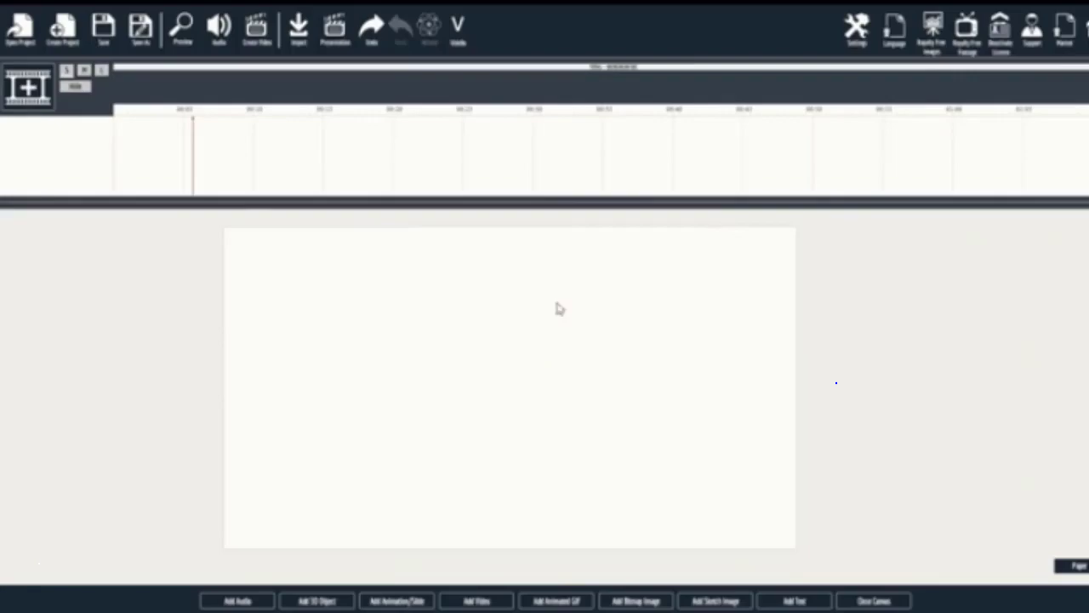
Add the accountant slide pack's three slides and select the third '[your company]' slide
{"action": "left_click", "coordinate": [396, 601]}
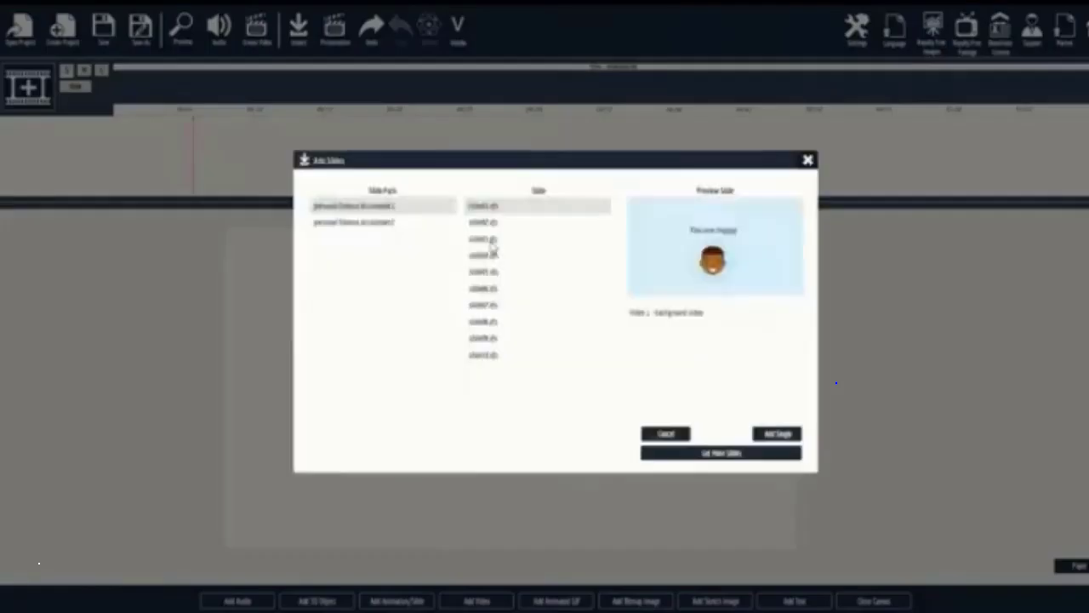
{"action": "left_click", "coordinate": [780, 433]}
{"action": "left_click", "coordinate": [897, 465]}
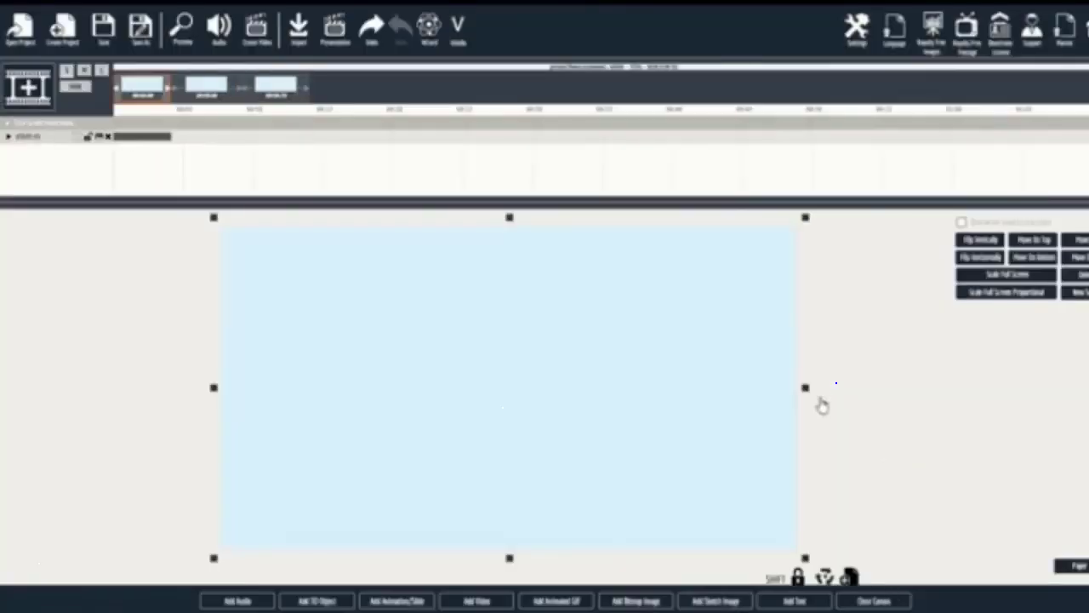
{"action": "left_click", "coordinate": [533, 327]}
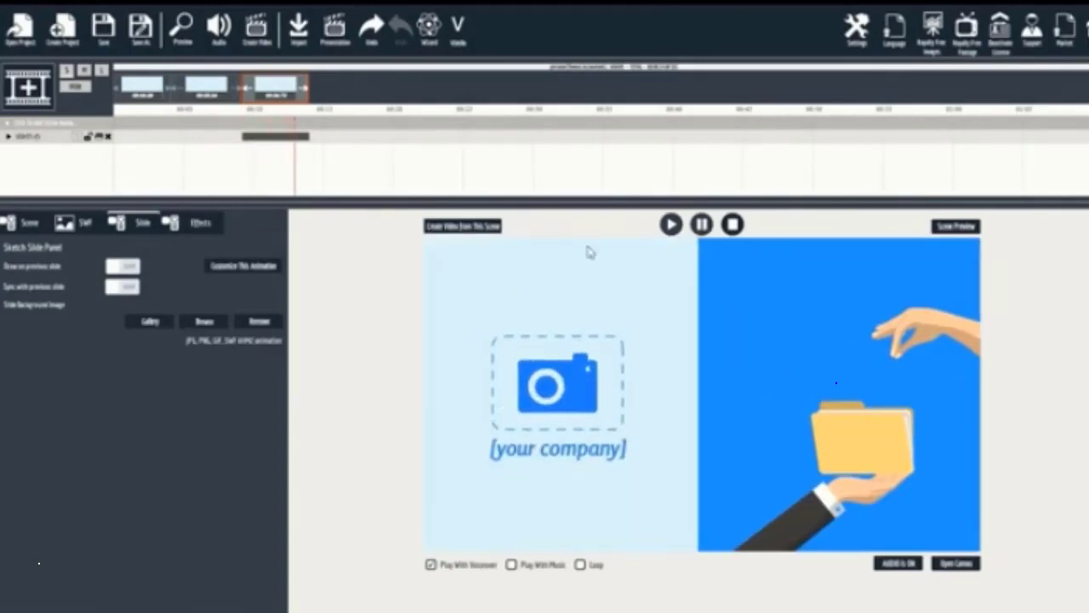
Set the slide text to 'Accounting Company' and load logo.png into Image Area 11
{"action": "left_click", "coordinate": [253, 268]}
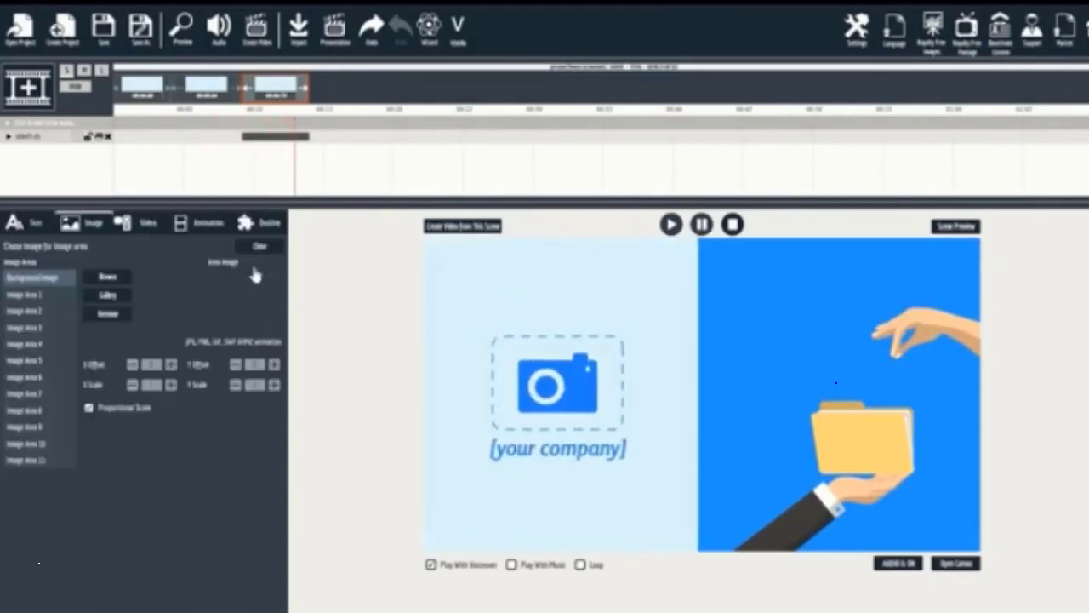
{"action": "left_click", "coordinate": [29, 223]}
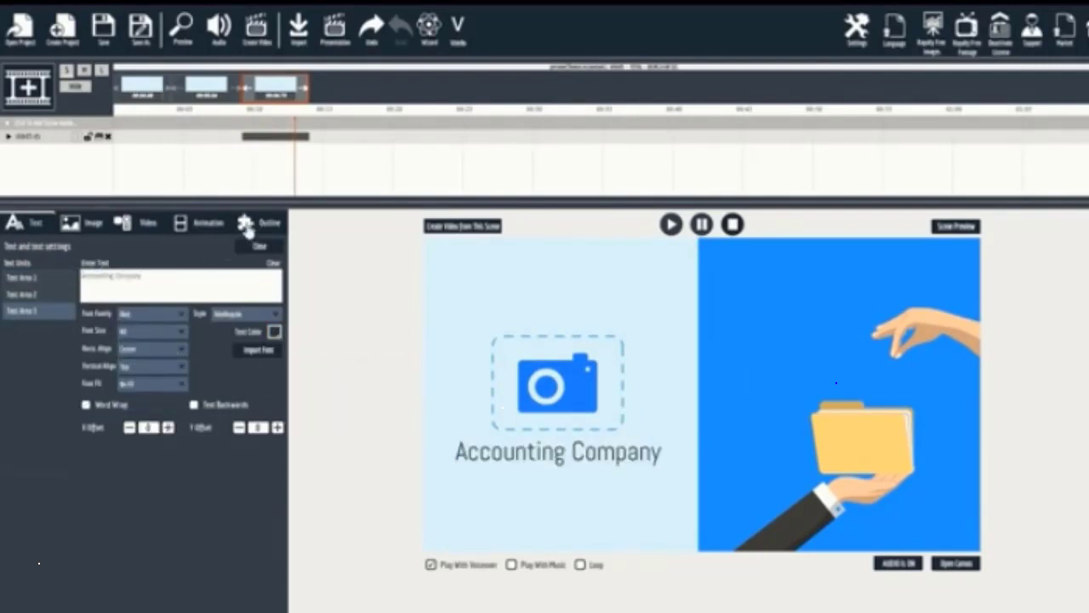
{"action": "left_click", "coordinate": [93, 225]}
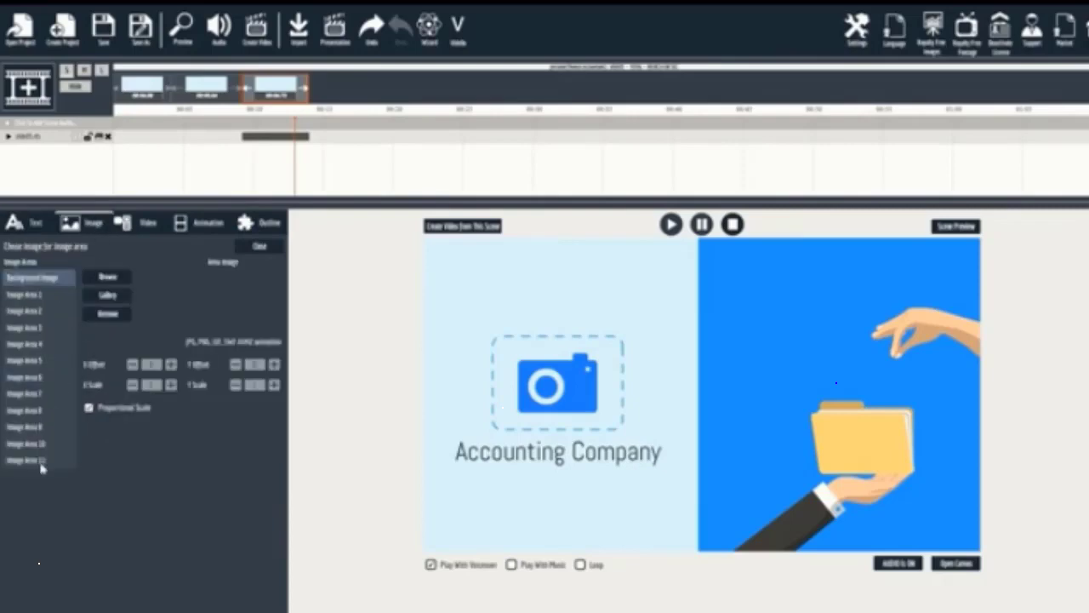
{"action": "left_click", "coordinate": [111, 278]}
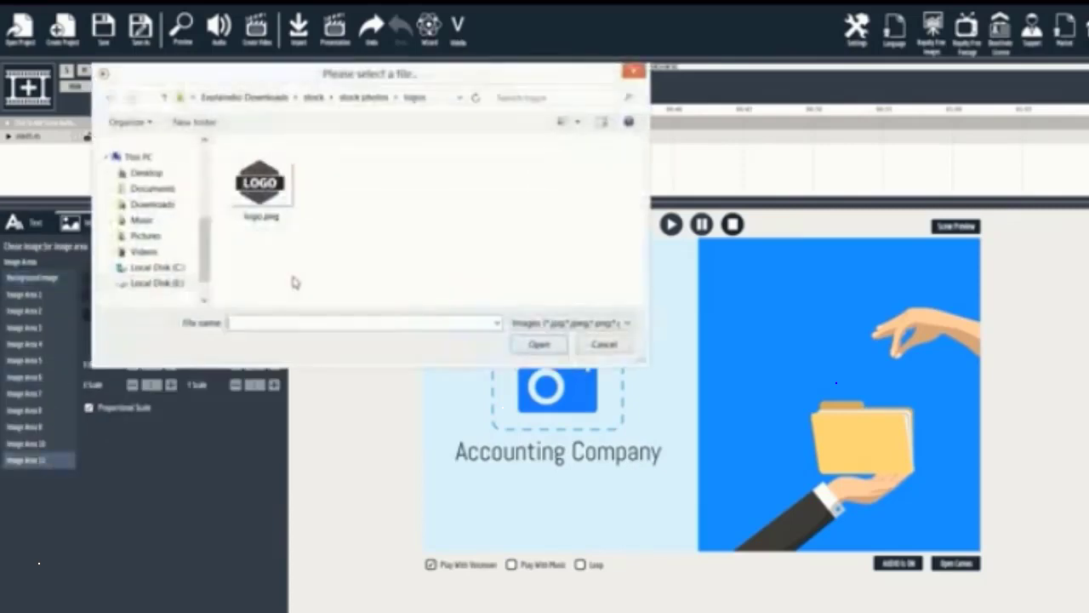
{"action": "double_click", "coordinate": [271, 198]}
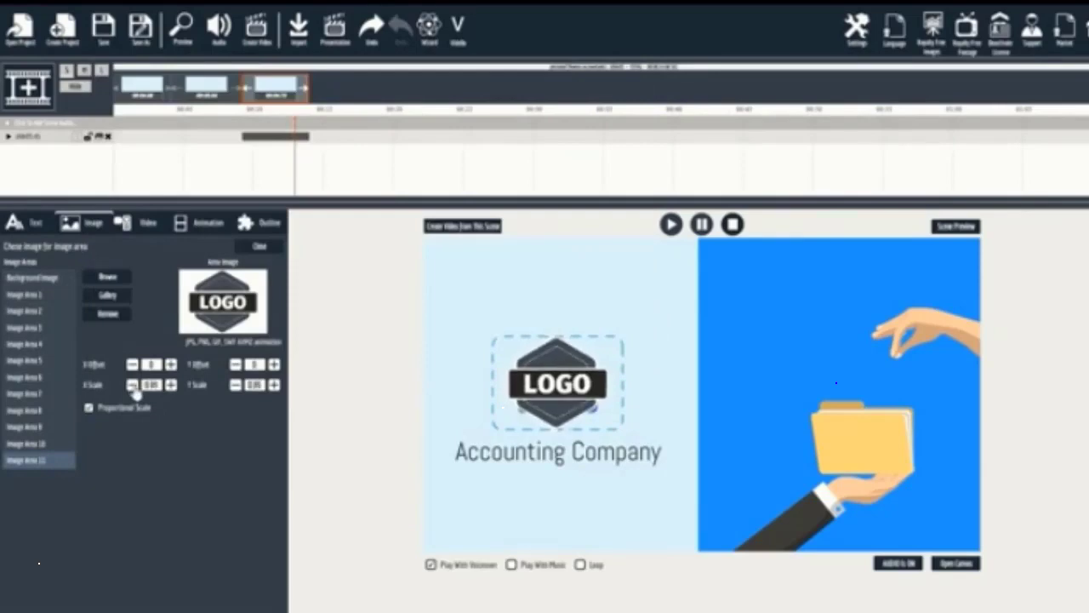
Review the slide's Outline settings and start previewing the explainer video
{"action": "left_click", "coordinate": [255, 223]}
{"action": "scroll", "coordinate": [11, 593], "scroll_direction": "down", "scroll_amount": 5}
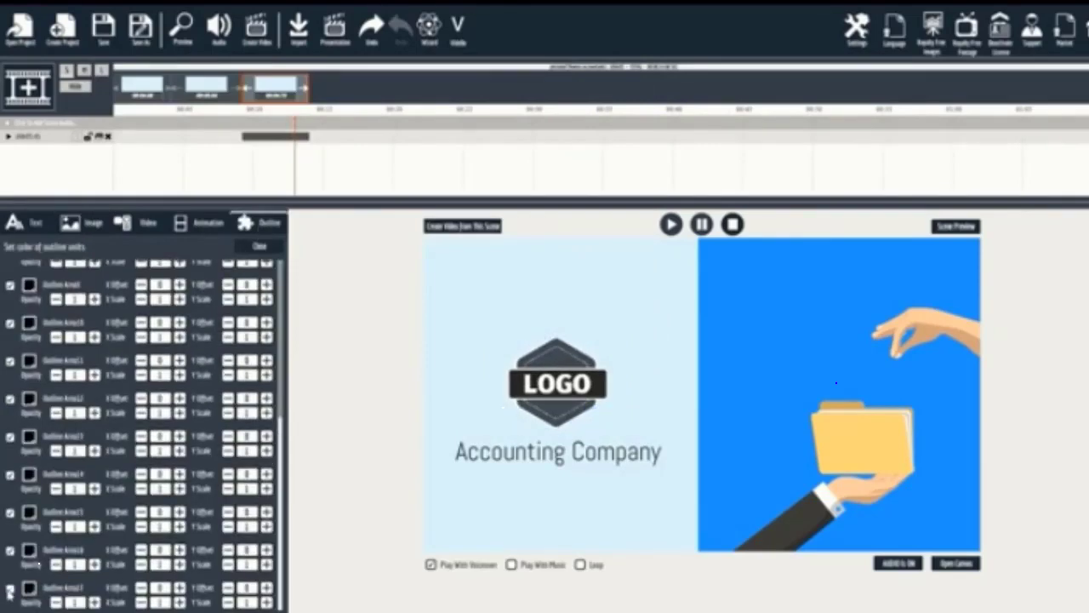
{"action": "left_click", "coordinate": [184, 46]}
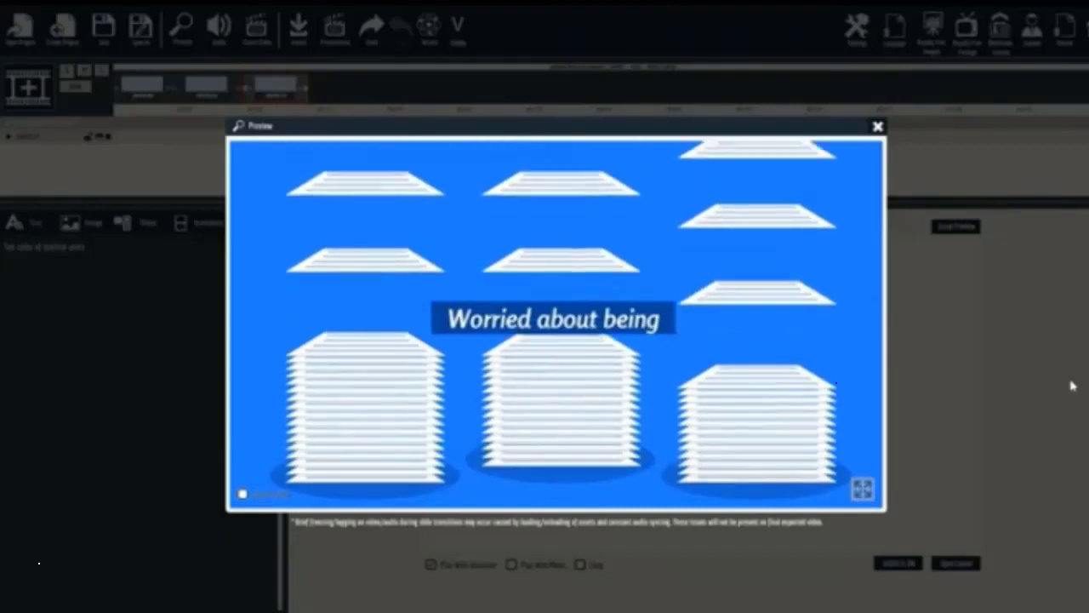